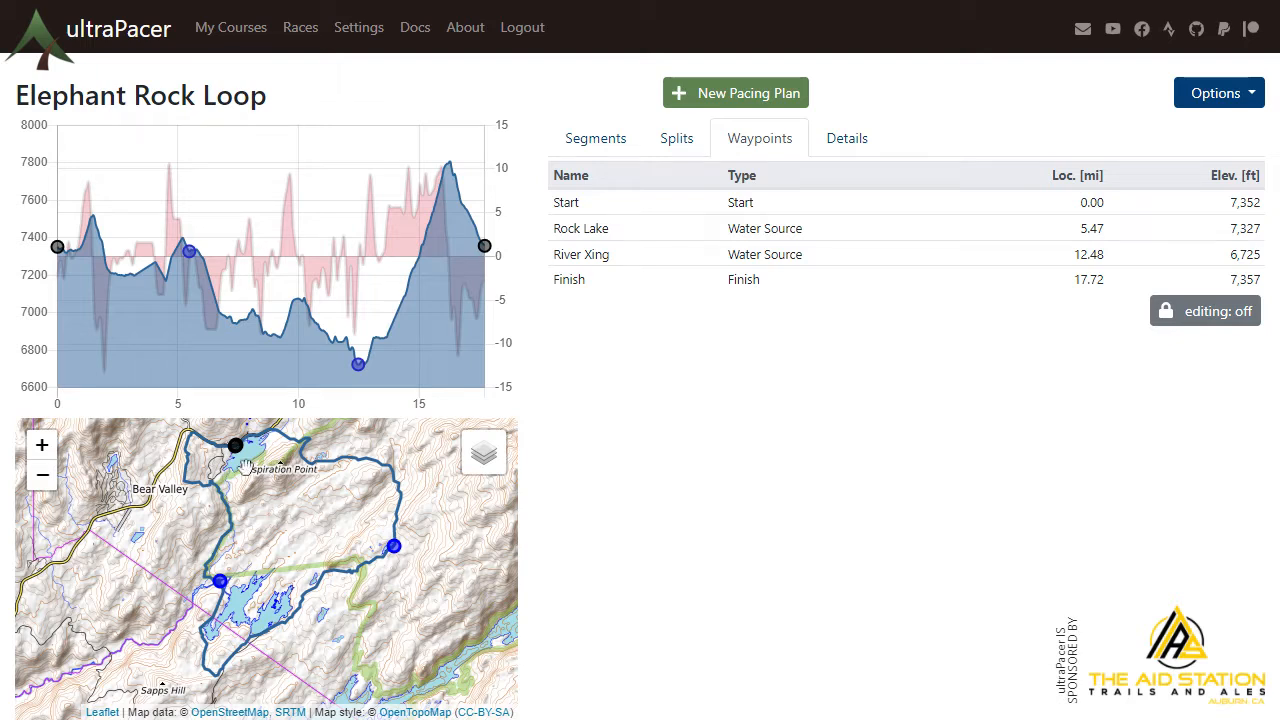
Examine the Elephant Rock Loop route on the map, from Lake Alpine past Inspiration Point to the Utica and Union reservoirs
{"action": "left_click_drag", "start_coordinate": [277, 550], "coordinate": [271, 586]}
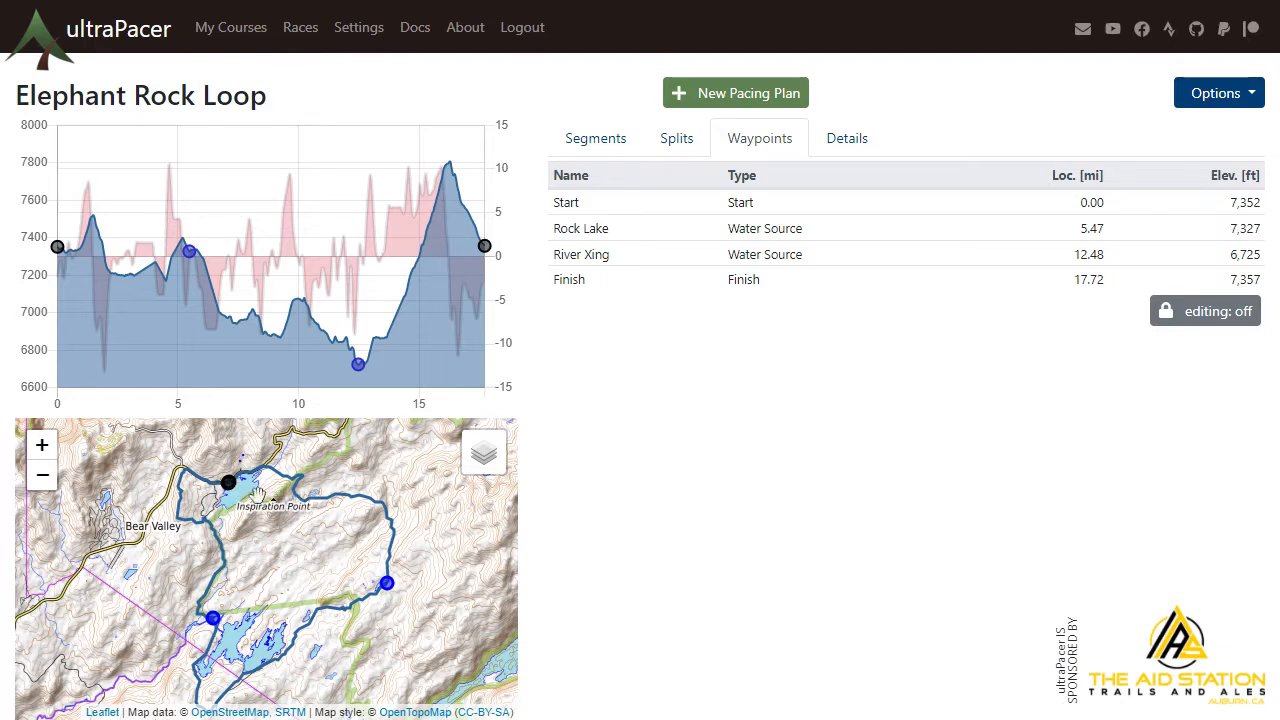
{"action": "scroll", "coordinate": [258, 472], "scroll_direction": "up", "scroll_amount": 2}
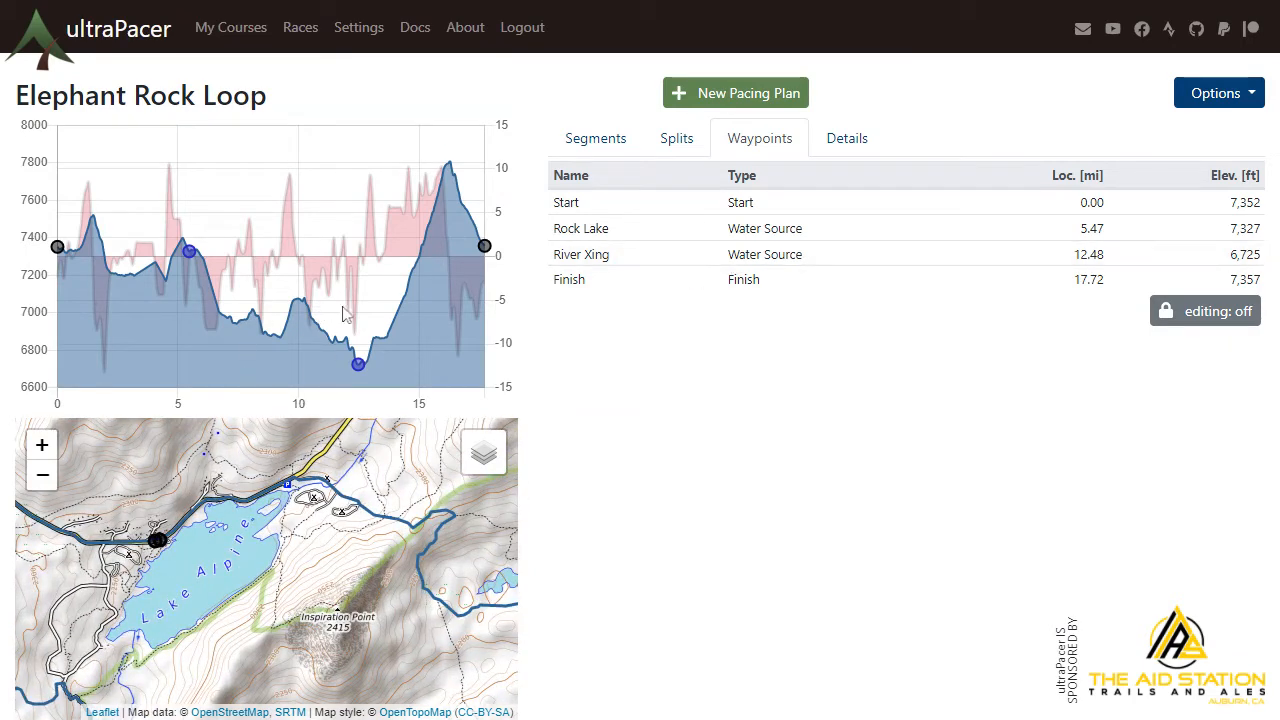
{"action": "scroll", "coordinate": [323, 545], "scroll_direction": "down", "scroll_amount": 2}
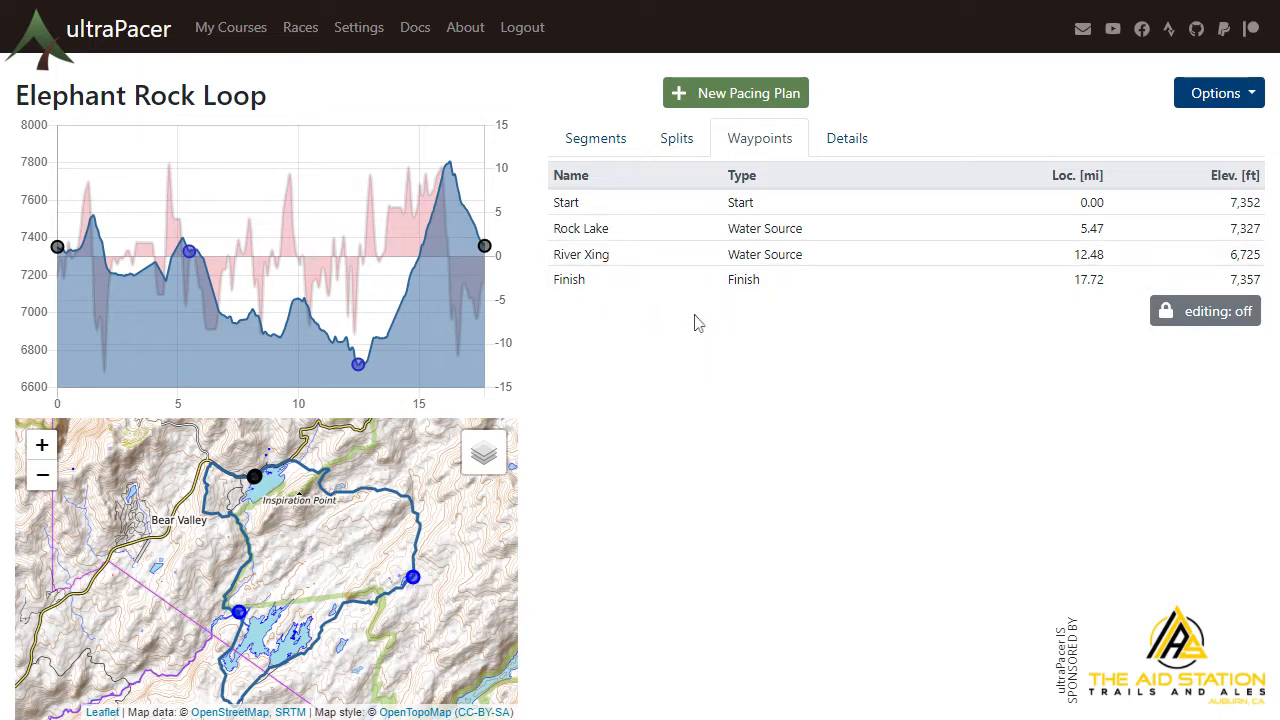
{"action": "left_click_drag", "start_coordinate": [287, 495], "coordinate": [275, 536]}
{"action": "scroll", "coordinate": [280, 500], "scroll_direction": "up", "scroll_amount": 3}
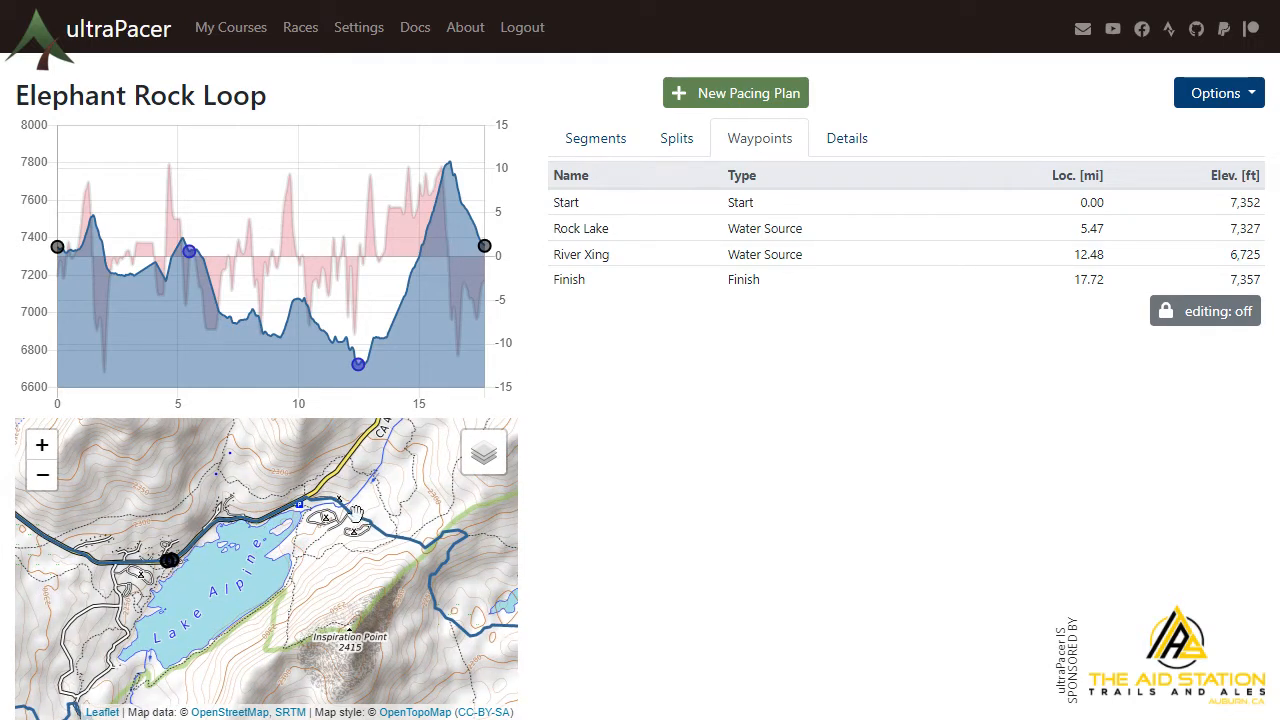
{"action": "scroll", "coordinate": [416, 534], "scroll_direction": "down", "scroll_amount": 1}
{"action": "left_click_drag", "start_coordinate": [460, 620], "coordinate": [203, 551]}
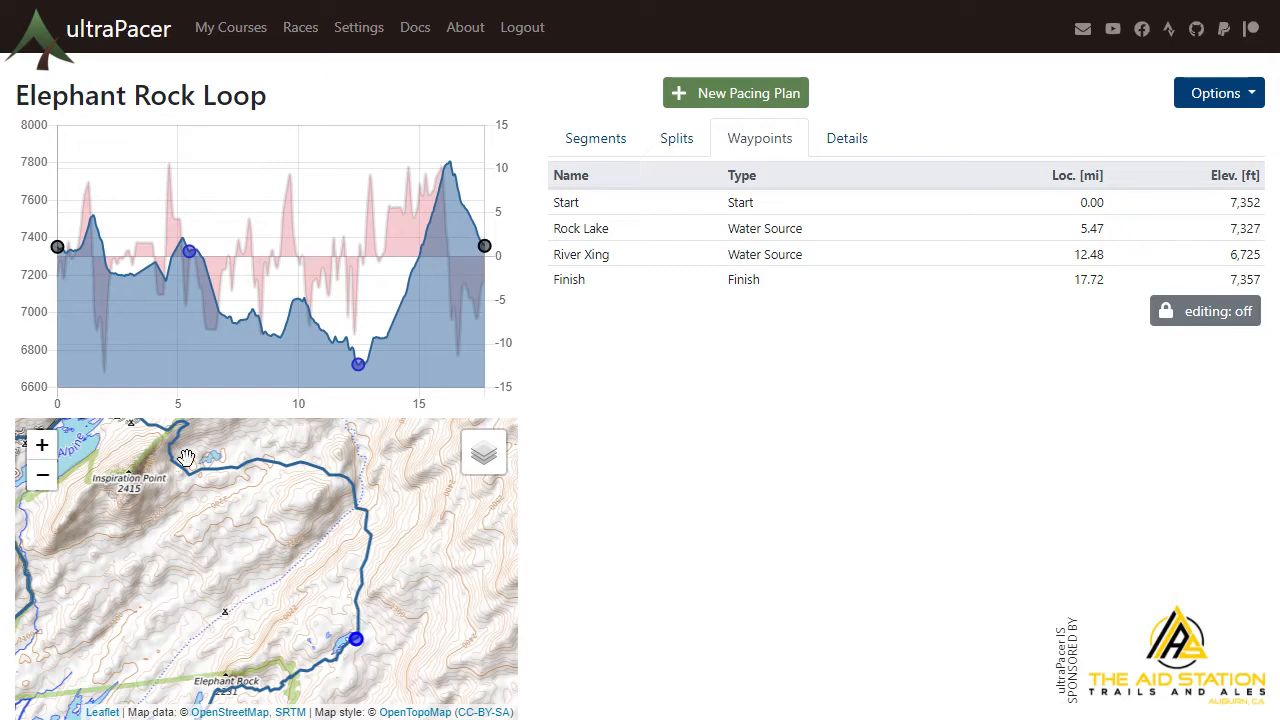
{"action": "left_click_drag", "start_coordinate": [361, 668], "coordinate": [493, 515]}
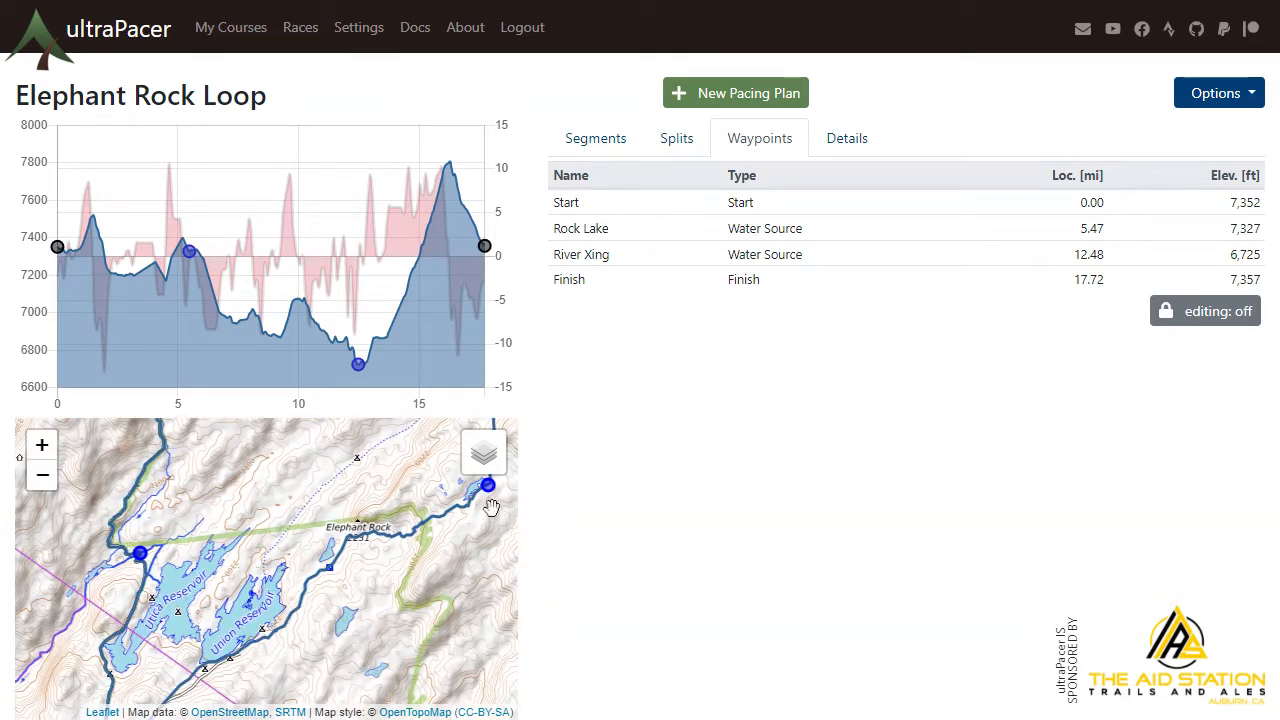
{"action": "scroll", "coordinate": [278, 620], "scroll_direction": "down", "scroll_amount": 1}
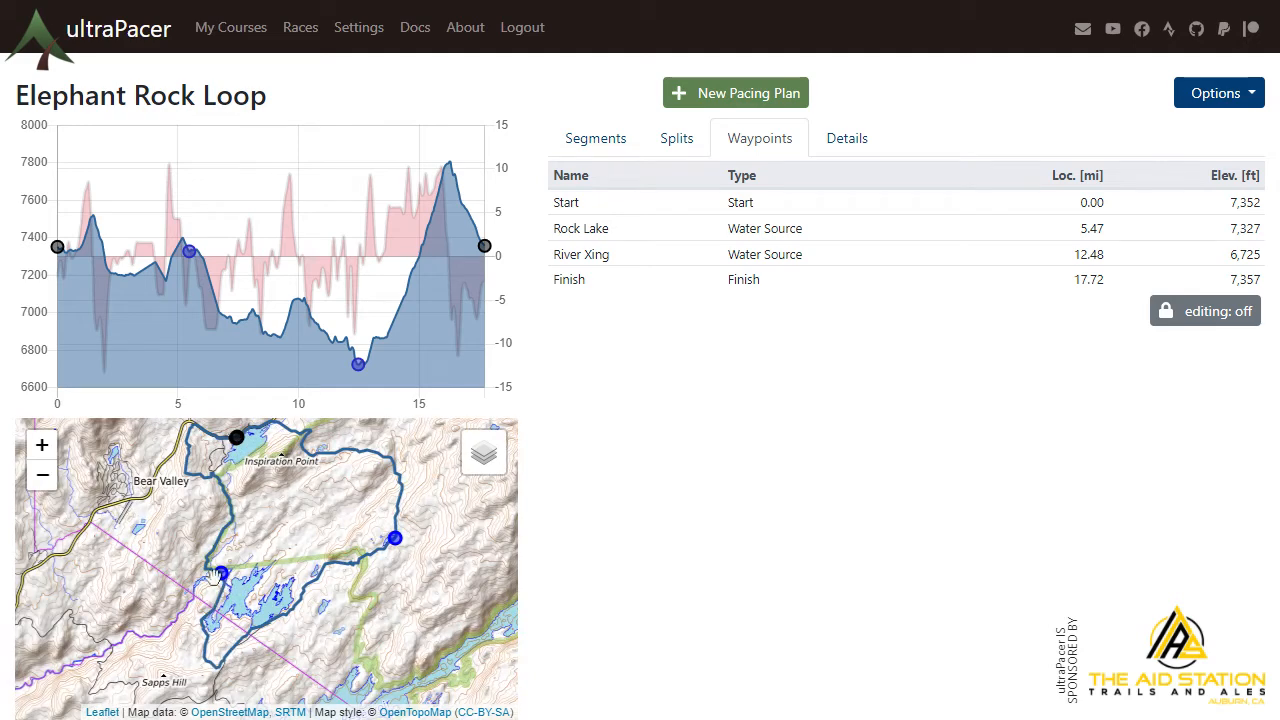
{"action": "left_click_drag", "start_coordinate": [282, 480], "coordinate": [242, 558]}
{"action": "scroll", "coordinate": [211, 516], "scroll_direction": "up", "scroll_amount": 1}
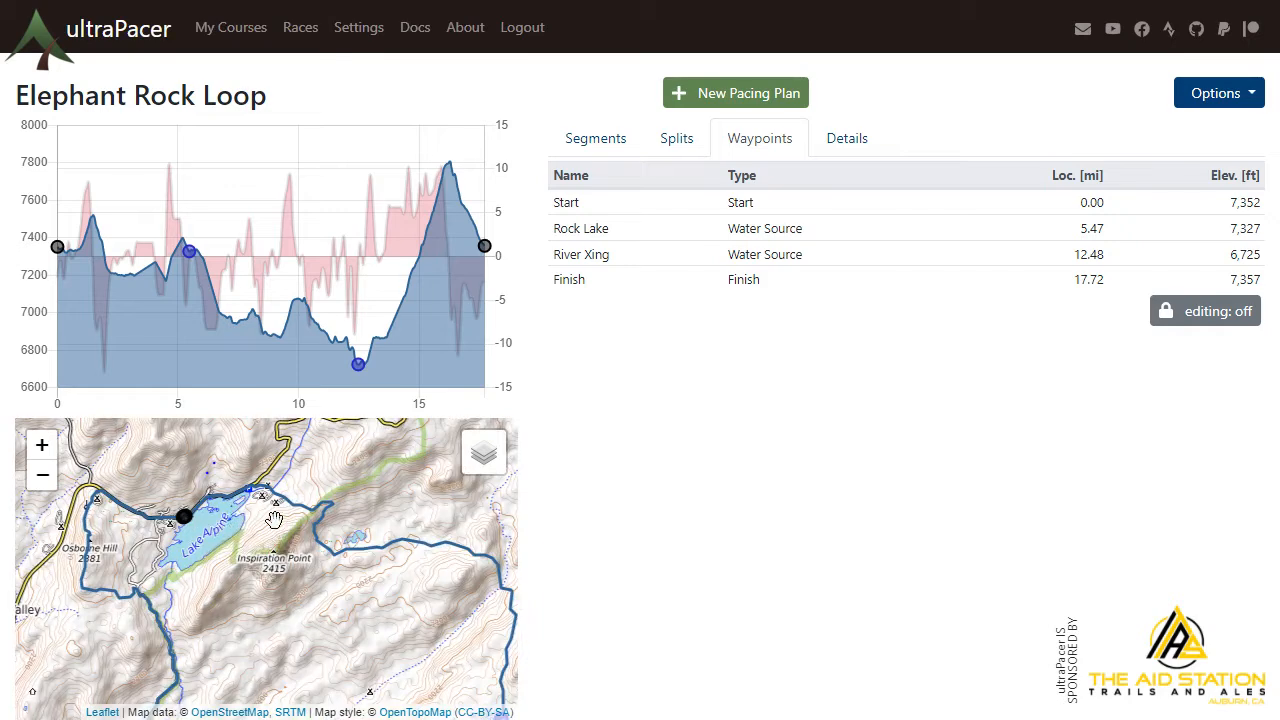
{"action": "scroll", "coordinate": [233, 492], "scroll_direction": "up", "scroll_amount": 1}
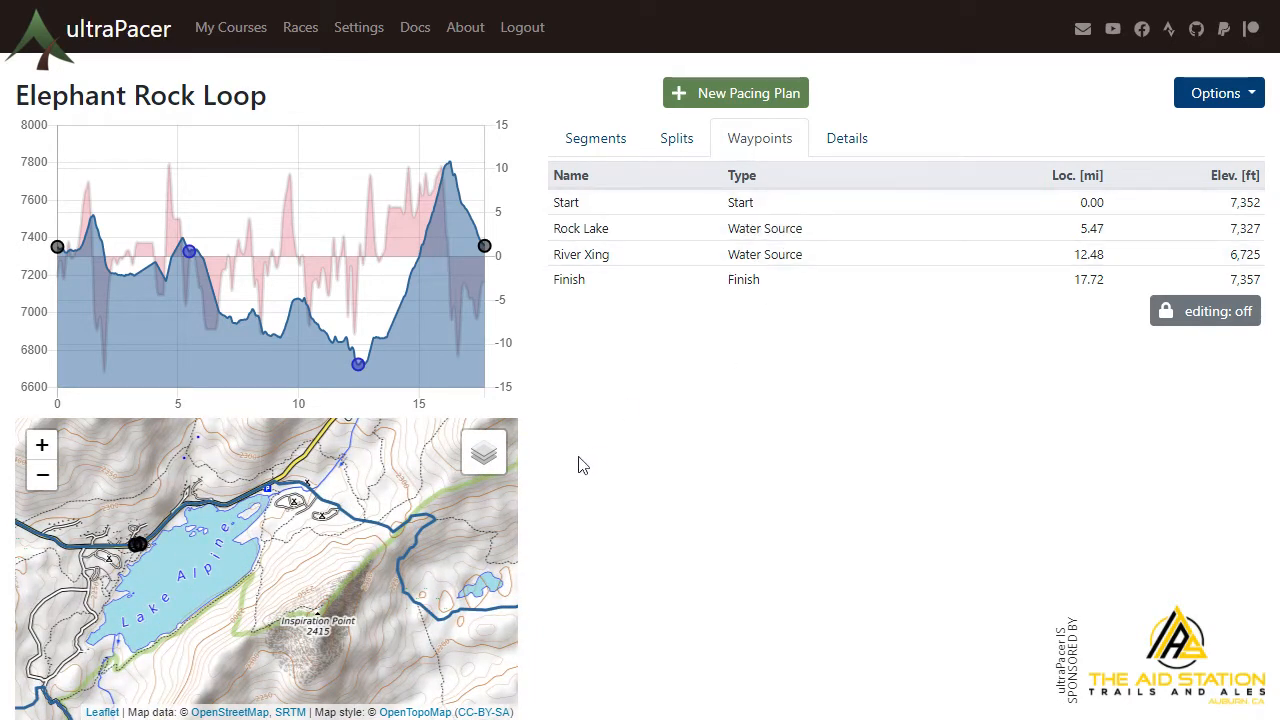
Turn on waypoint editing and set the Start waypoint's terrain to Paved, saving the change
{"action": "left_click", "coordinate": [1218, 336]}
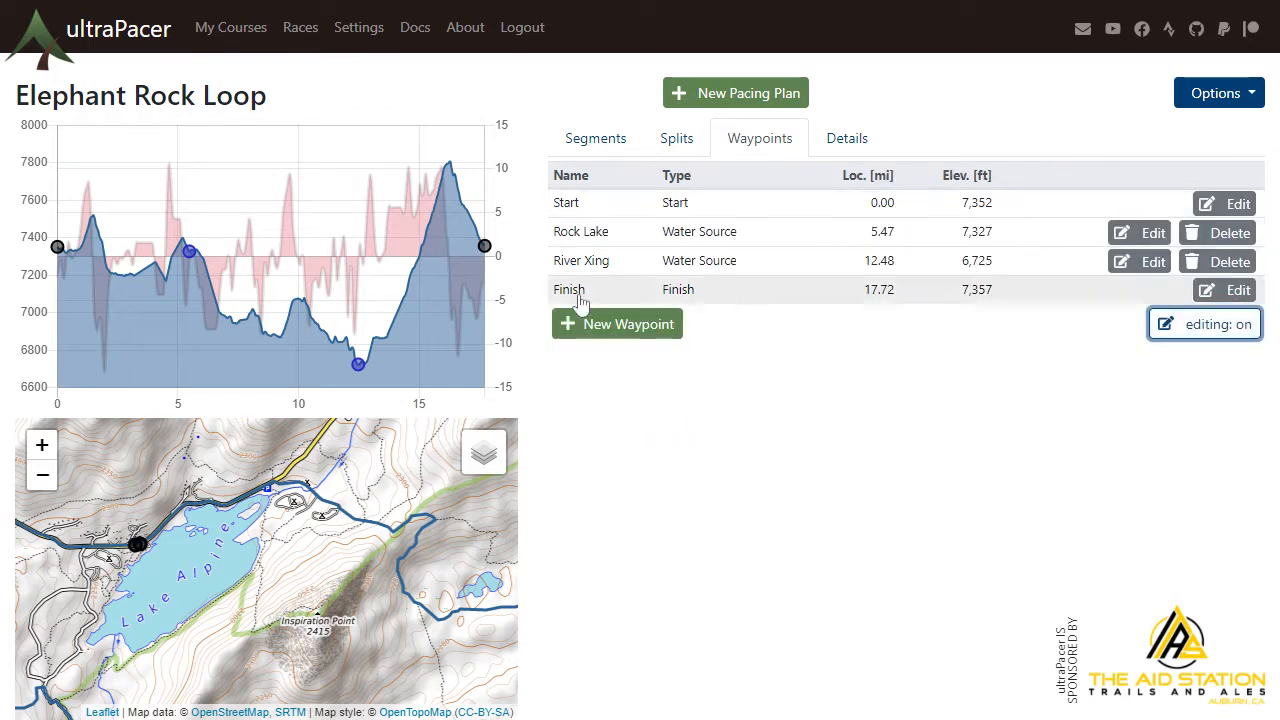
{"action": "left_click", "coordinate": [1224, 205]}
{"action": "left_click", "coordinate": [546, 390]}
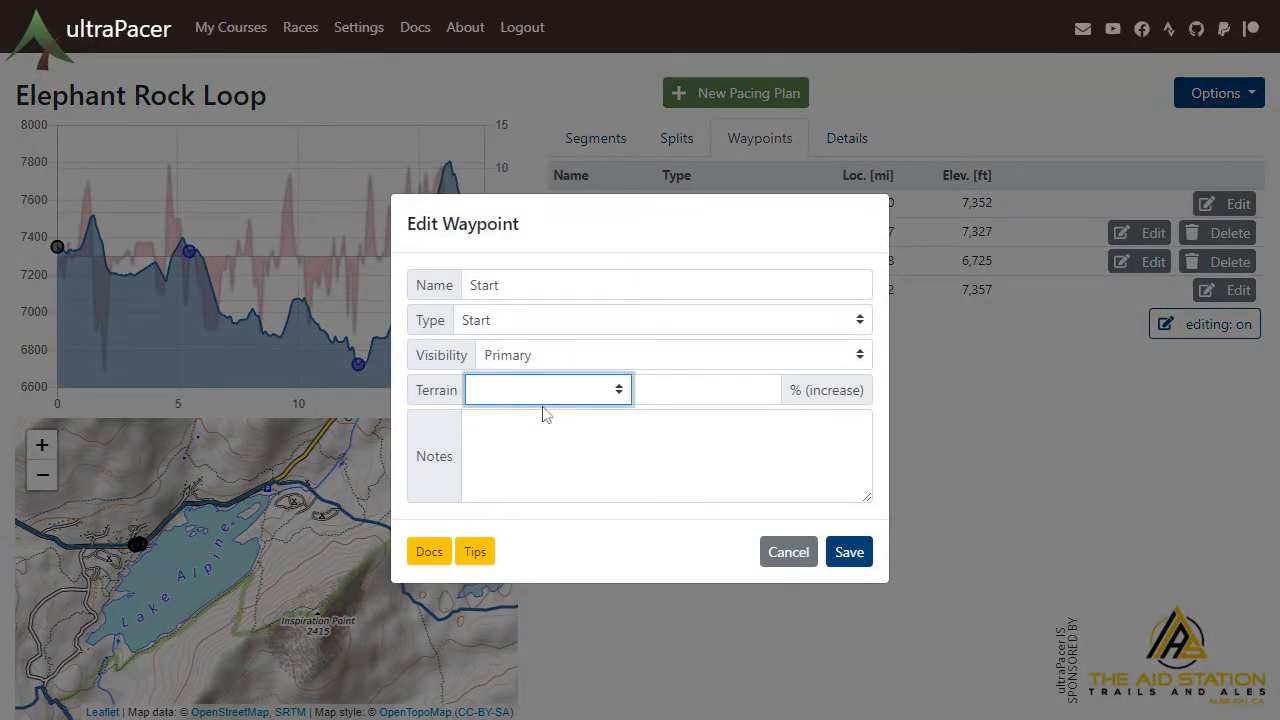
{"action": "left_click", "coordinate": [543, 414]}
{"action": "left_click", "coordinate": [848, 552]}
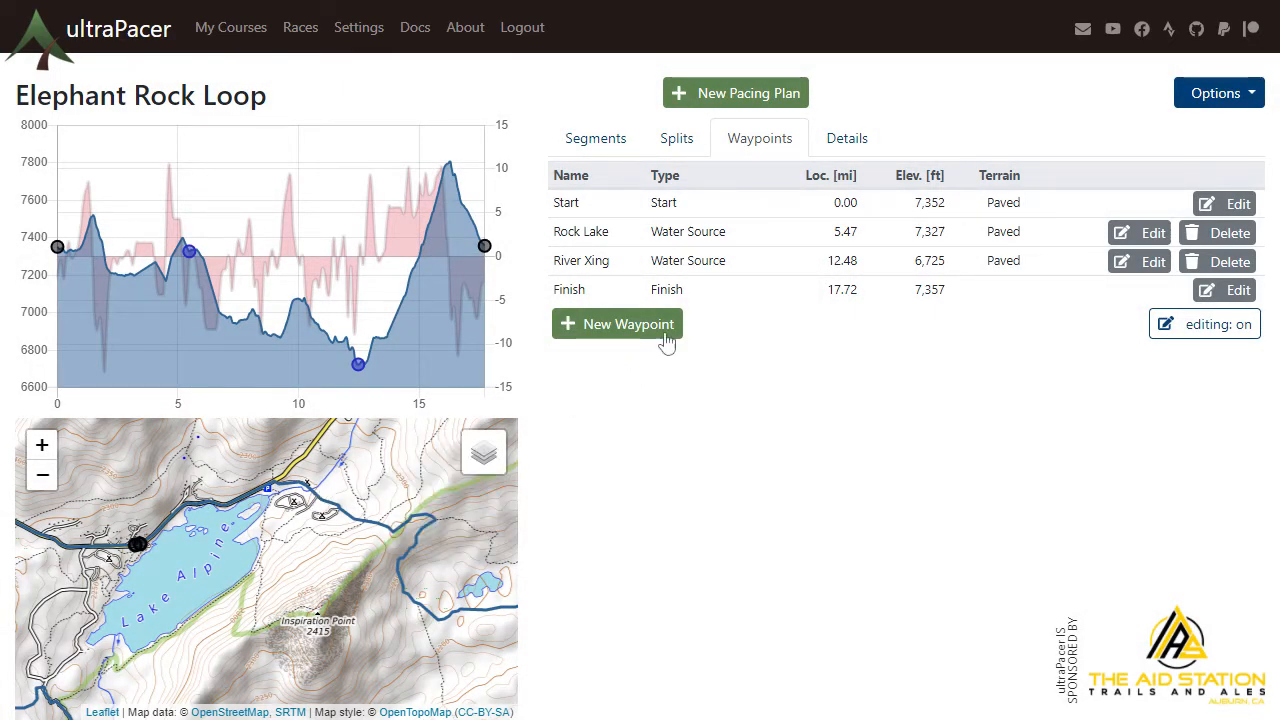
Create a hidden Junction waypoint named "singletrack" at 1.5 mi with Singletrack terrain
{"action": "left_click", "coordinate": [628, 324]}
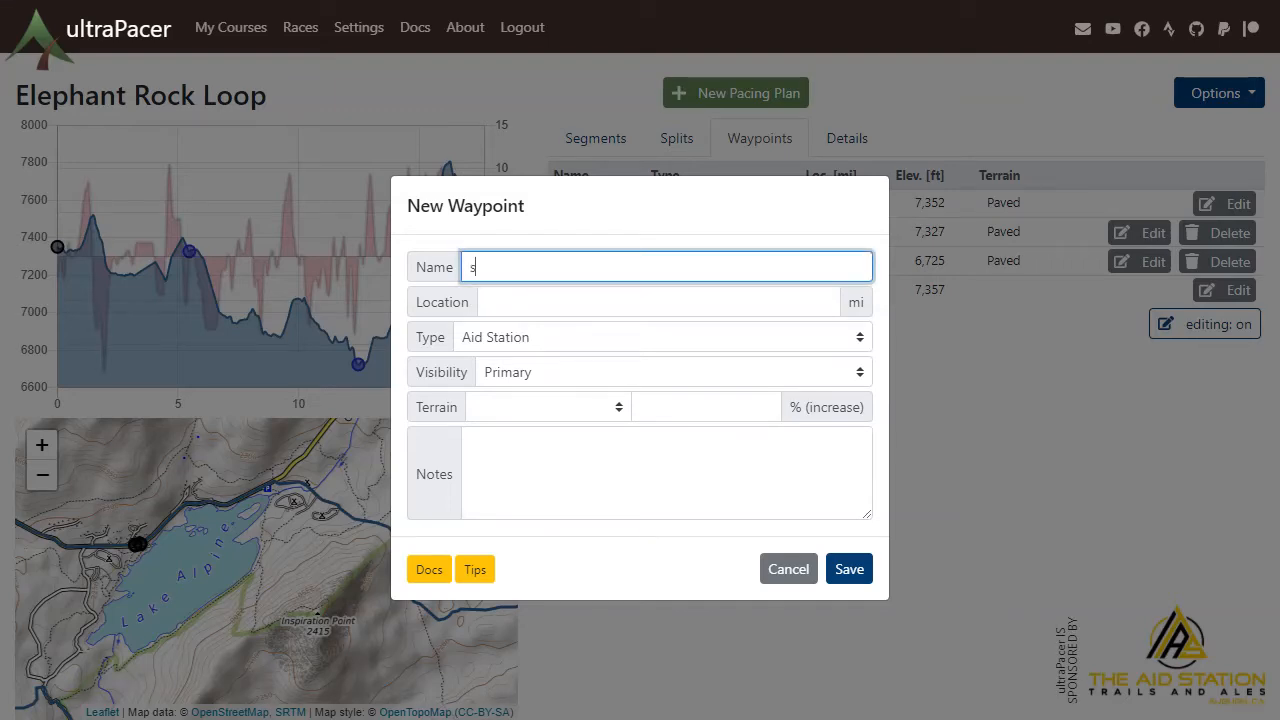
{"action": "left_click", "coordinate": [628, 303]}
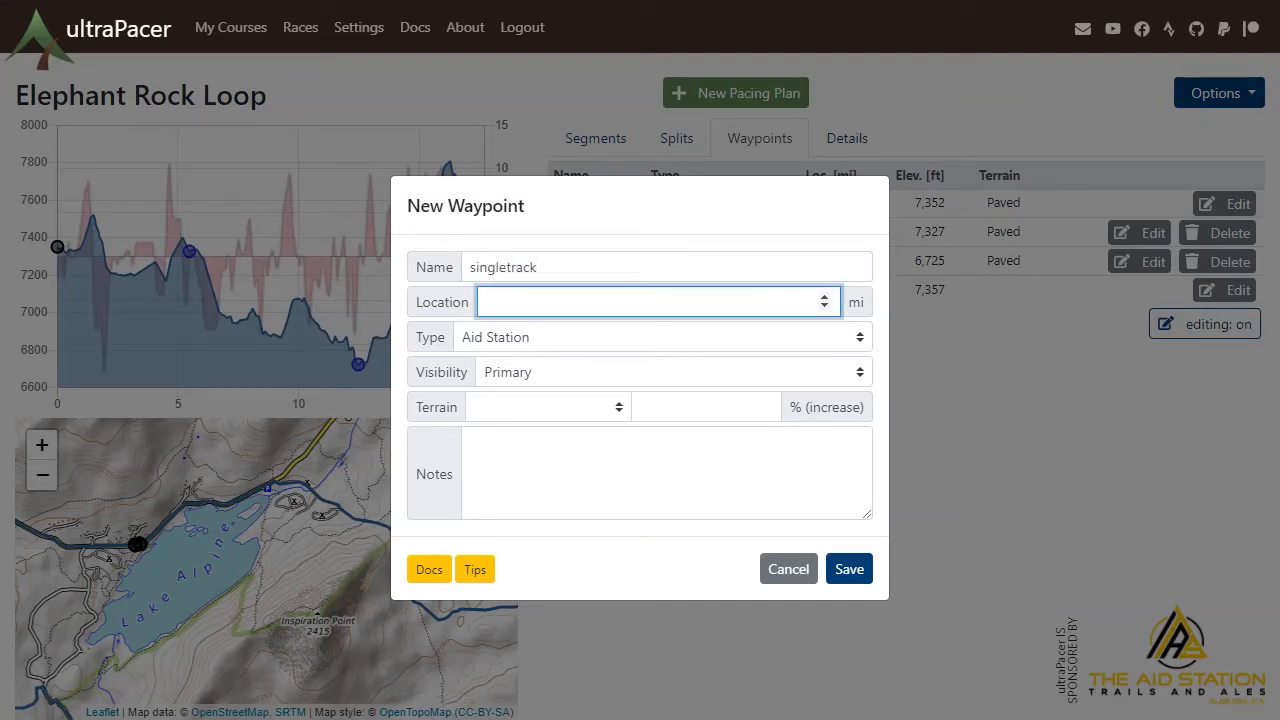
{"action": "key", "text": "Tab"}
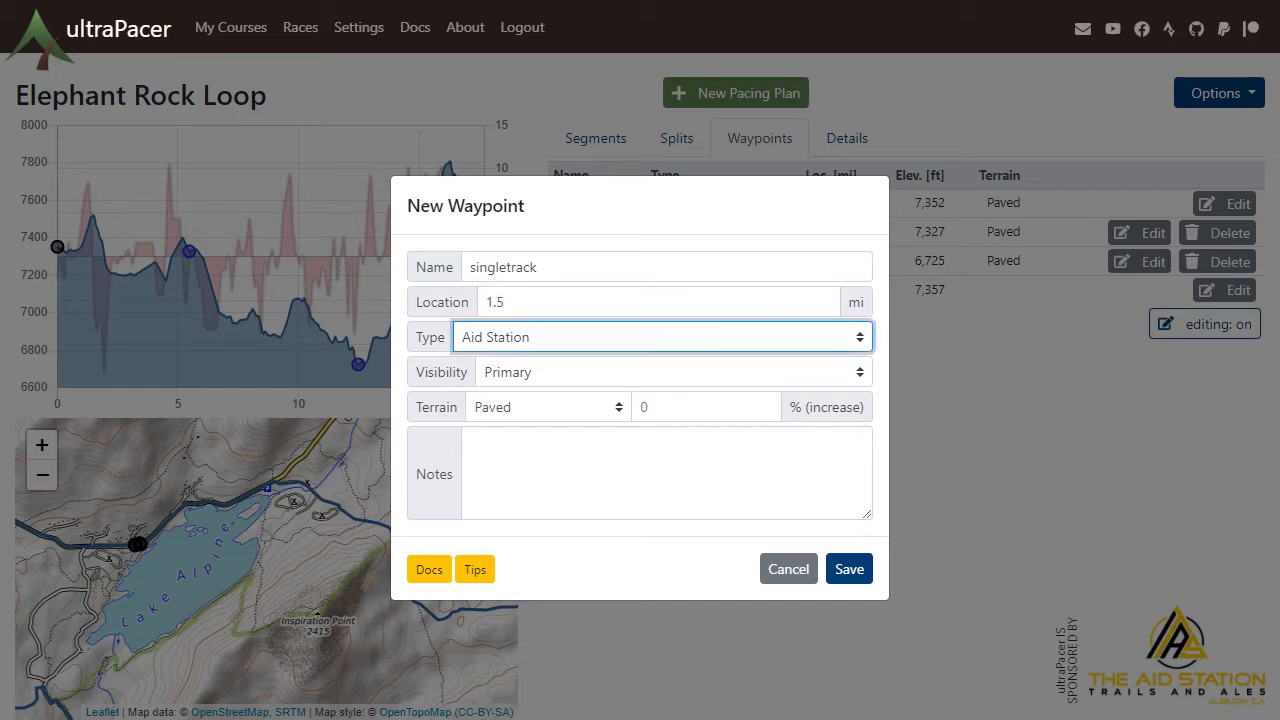
{"action": "key", "text": "j"}
{"action": "left_click", "coordinate": [534, 378]}
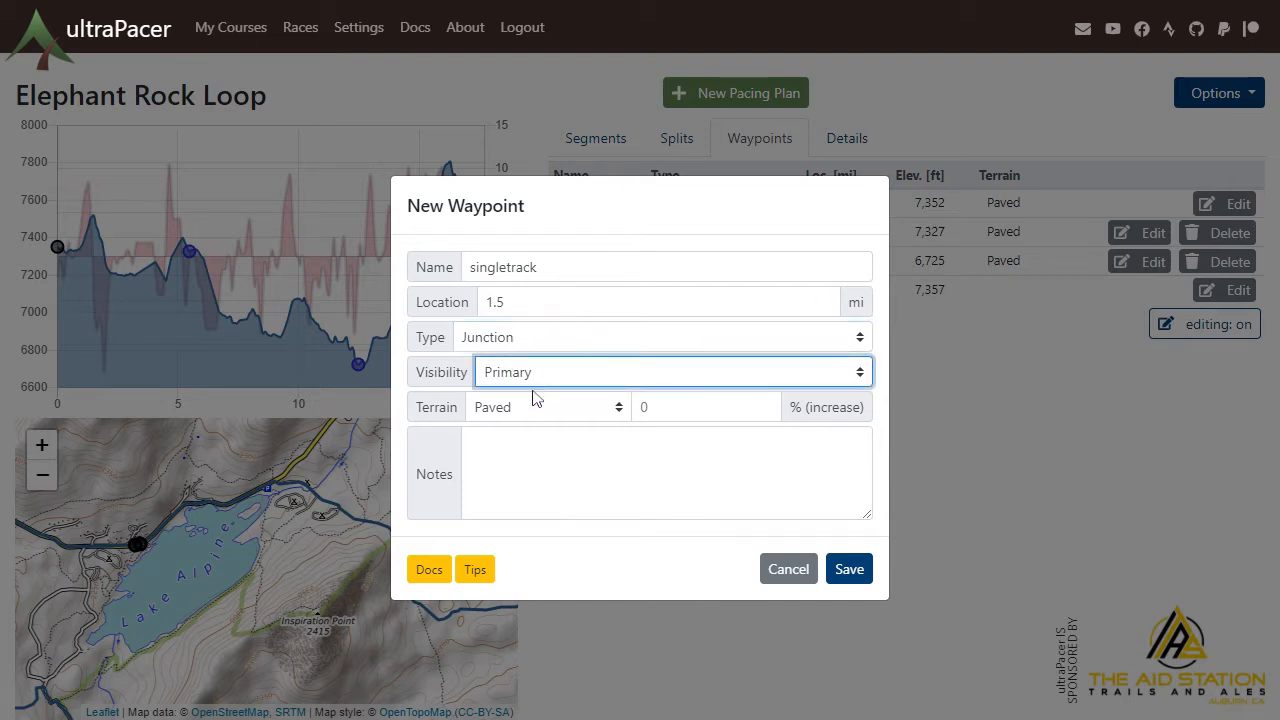
{"action": "key", "text": "h"}
{"action": "left_click", "coordinate": [615, 410]}
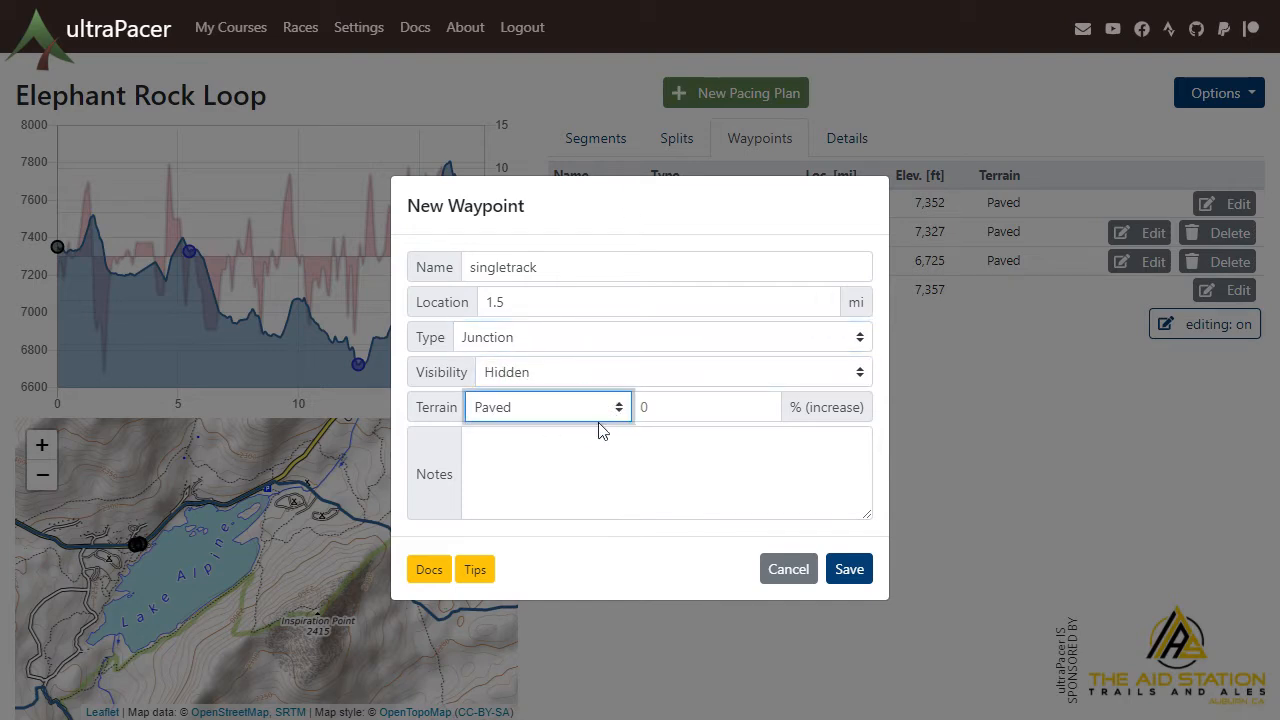
{"action": "key", "text": "s"}
{"action": "left_click", "coordinate": [852, 570]}
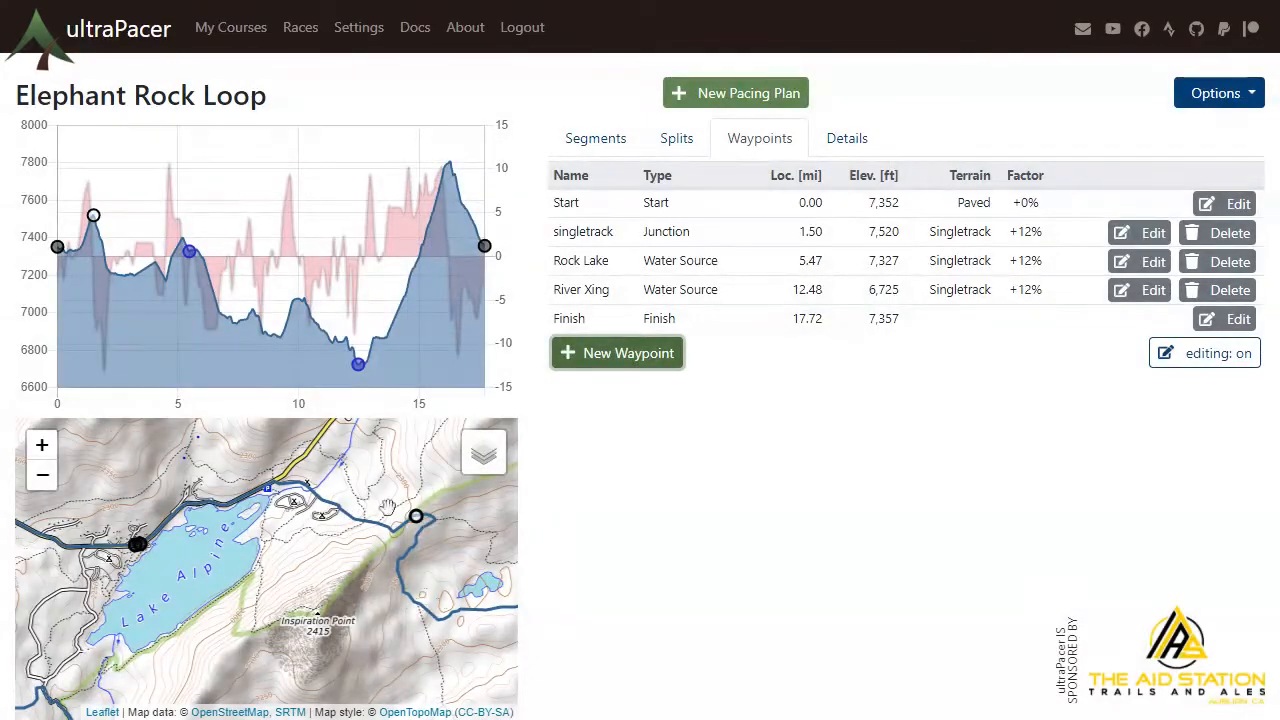
Shift the singletrack waypoint back along the route to mile 1.17, where the trail begins east of the lake campgrounds
{"action": "left_click", "coordinate": [416, 517]}
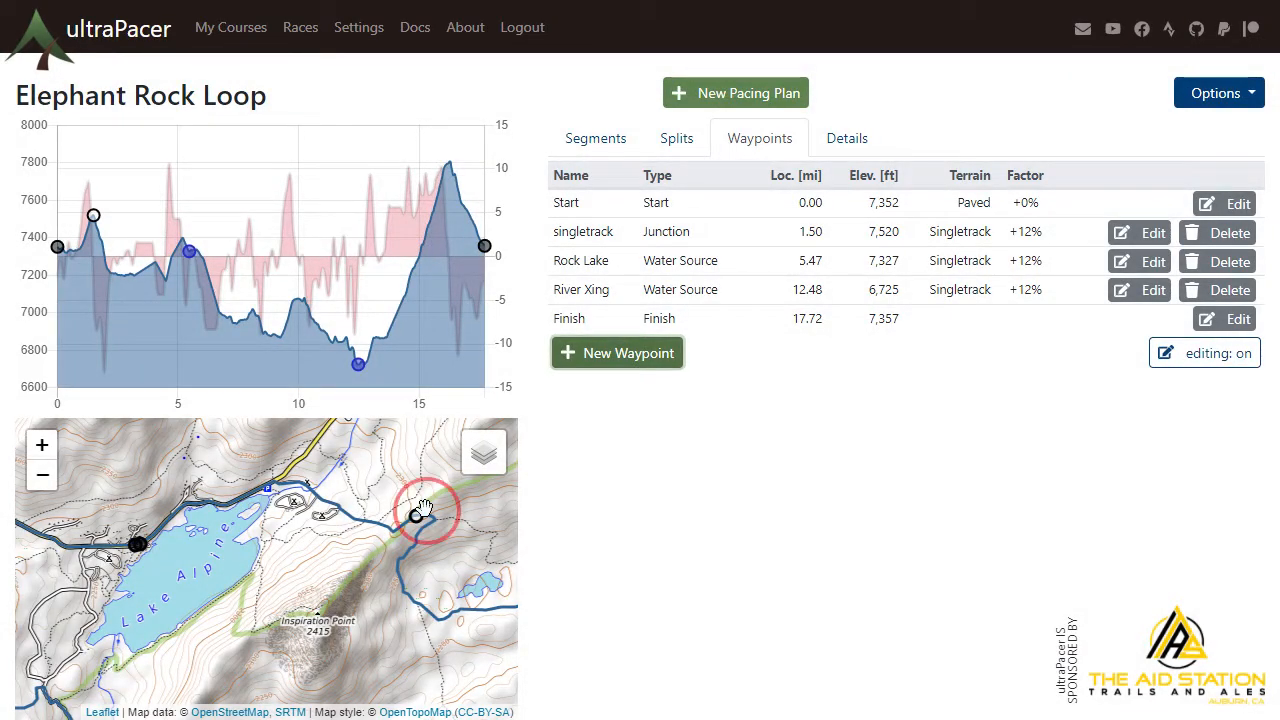
{"action": "left_click", "coordinate": [726, 235]}
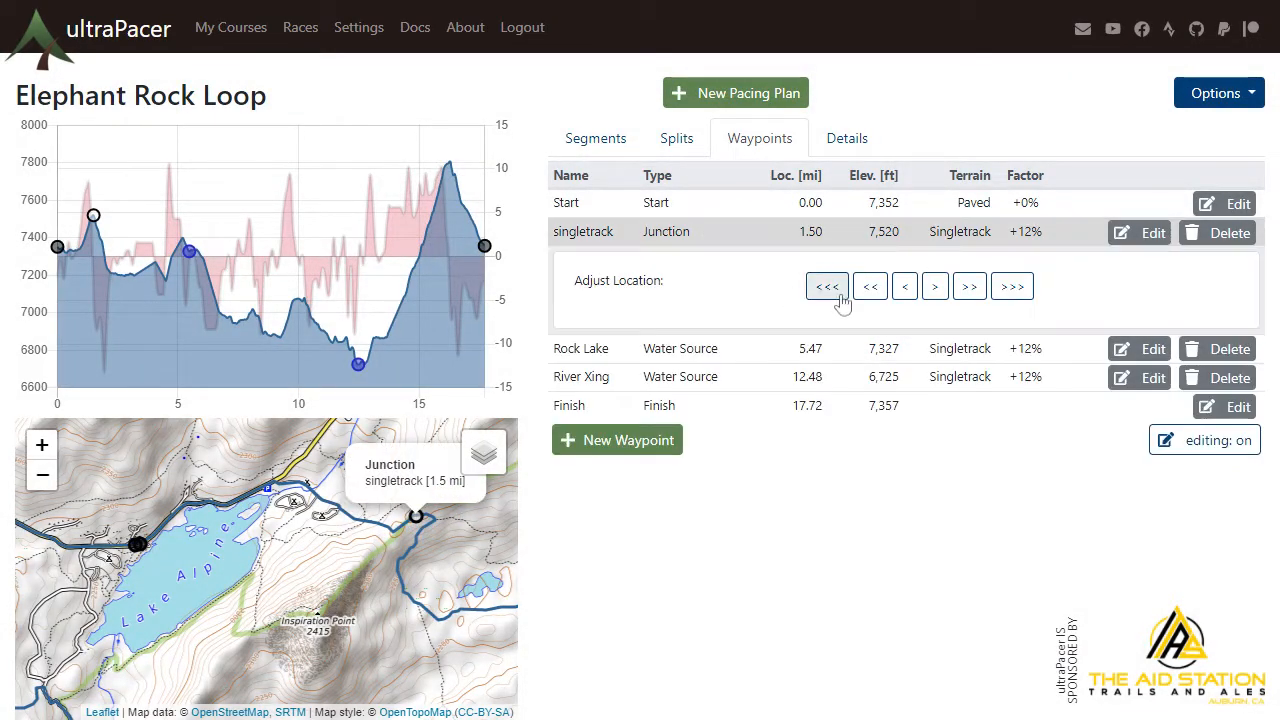
{"action": "left_click", "coordinate": [870, 287]}
{"action": "left_click", "coordinate": [875, 293]}
{"action": "left_click", "coordinate": [875, 293]}
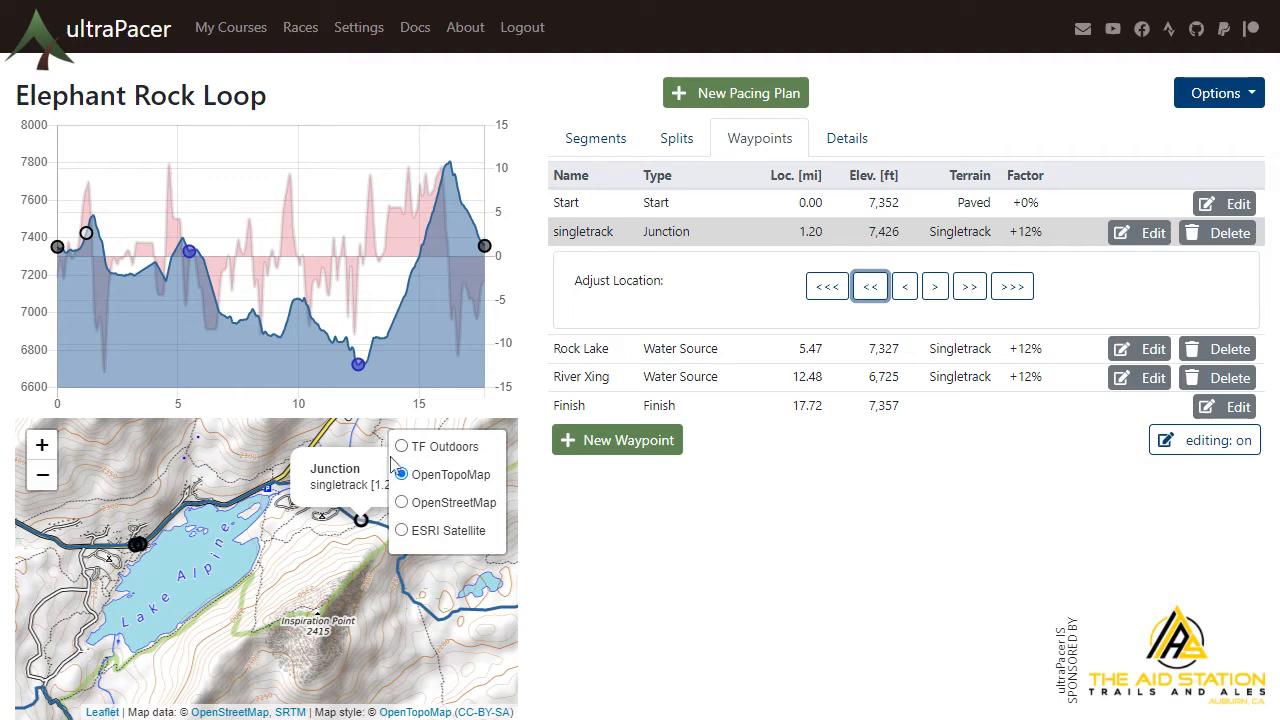
{"action": "left_click", "coordinate": [425, 463]}
{"action": "scroll", "coordinate": [346, 500], "scroll_direction": "up", "scroll_amount": 1}
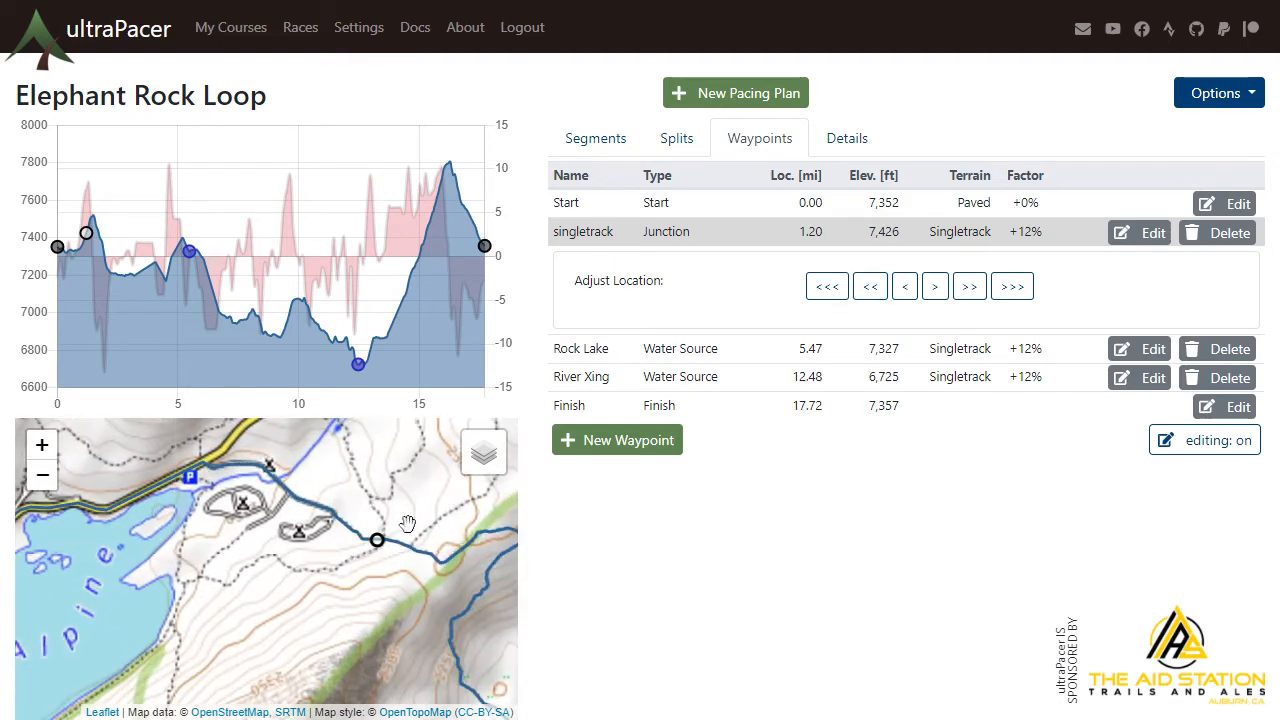
{"action": "left_click", "coordinate": [902, 295]}
{"action": "left_click", "coordinate": [902, 295]}
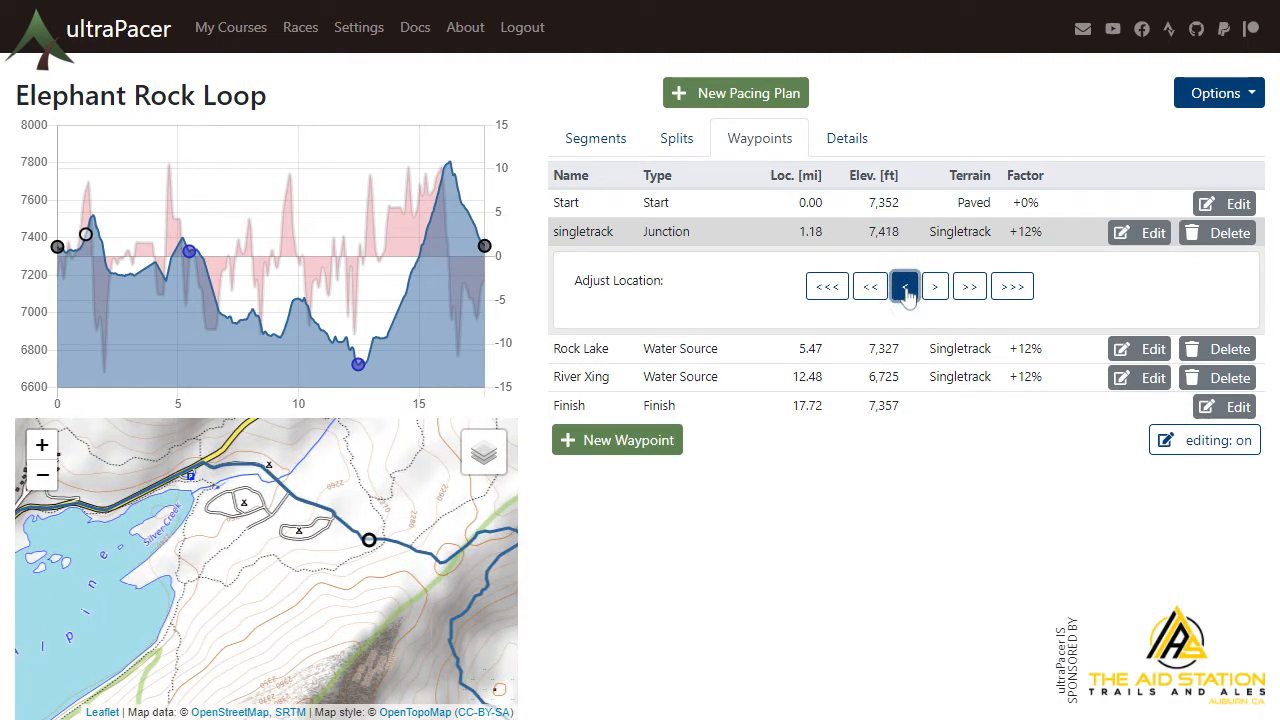
{"action": "left_click", "coordinate": [900, 298]}
{"action": "left_click", "coordinate": [900, 298]}
{"action": "left_click", "coordinate": [789, 248]}
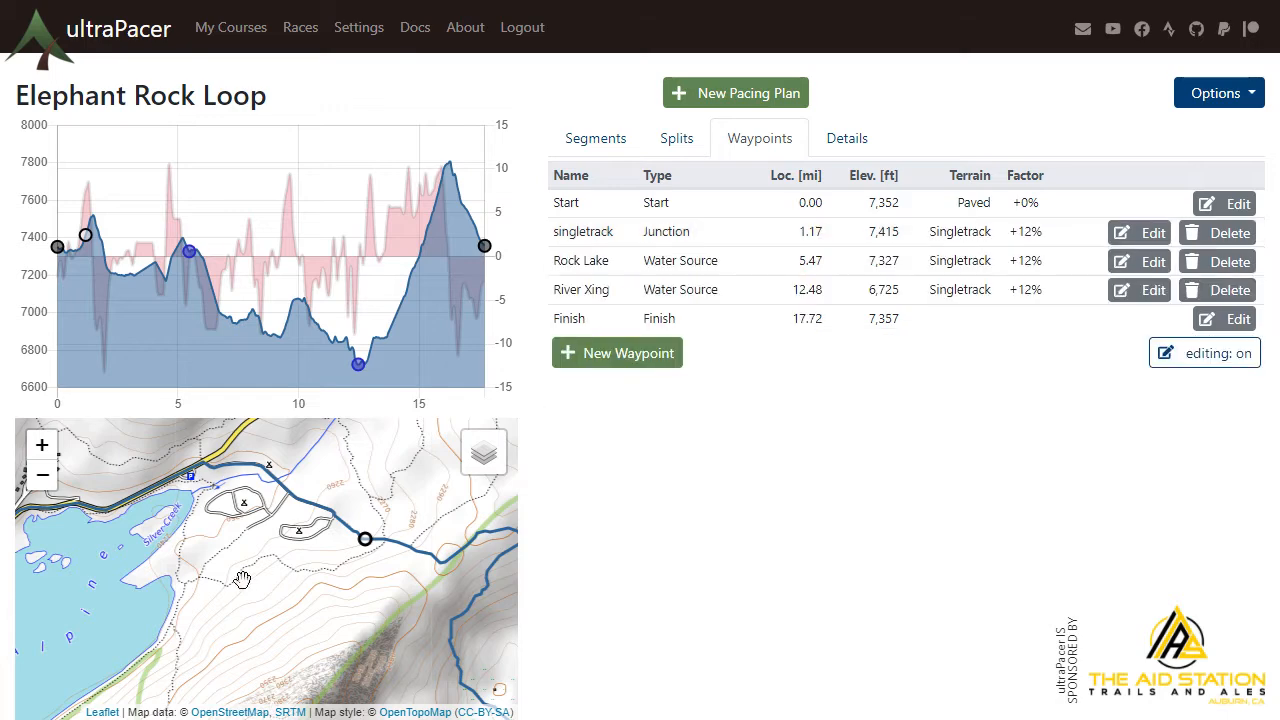
Start a new waypoint named "technical" at 2 mi, with type Junction and visibility Hidden
{"action": "scroll", "coordinate": [284, 585], "scroll_direction": "down", "scroll_amount": 1}
{"action": "left_click_drag", "start_coordinate": [334, 601], "coordinate": [226, 517]}
{"action": "scroll", "coordinate": [226, 517], "scroll_direction": "down", "scroll_amount": 1}
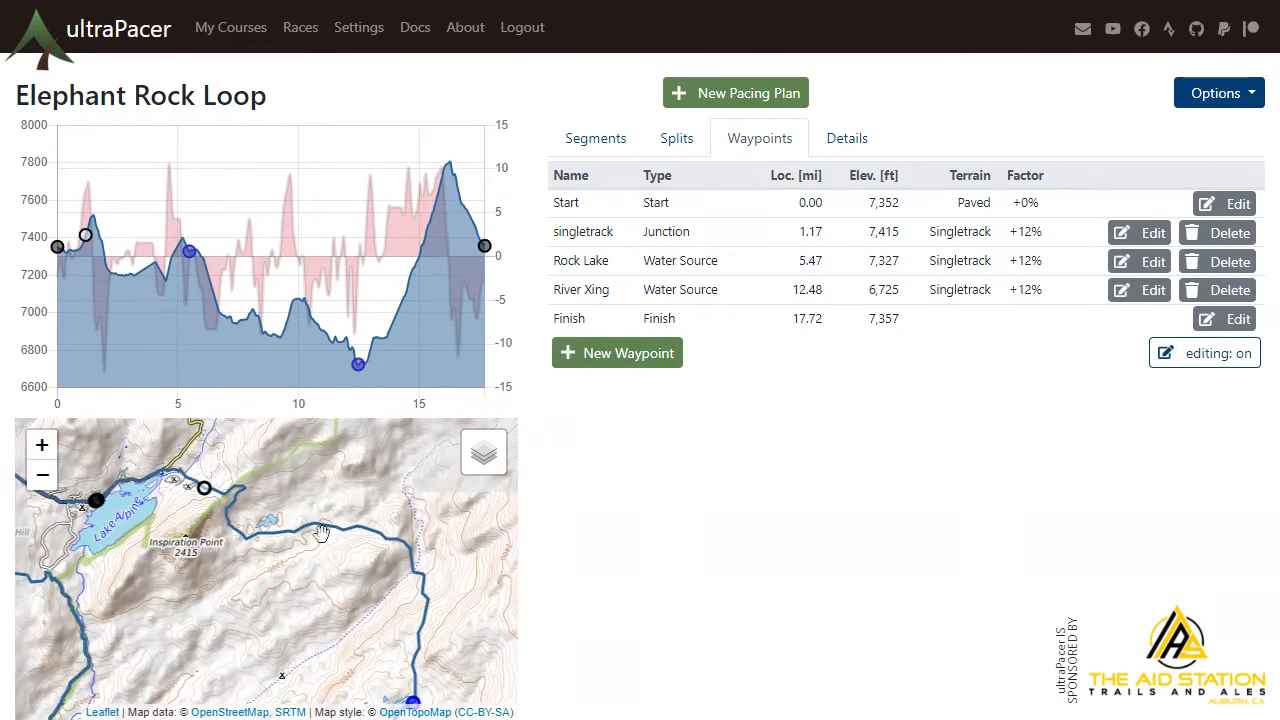
{"action": "scroll", "coordinate": [398, 543], "scroll_direction": "up", "scroll_amount": 1}
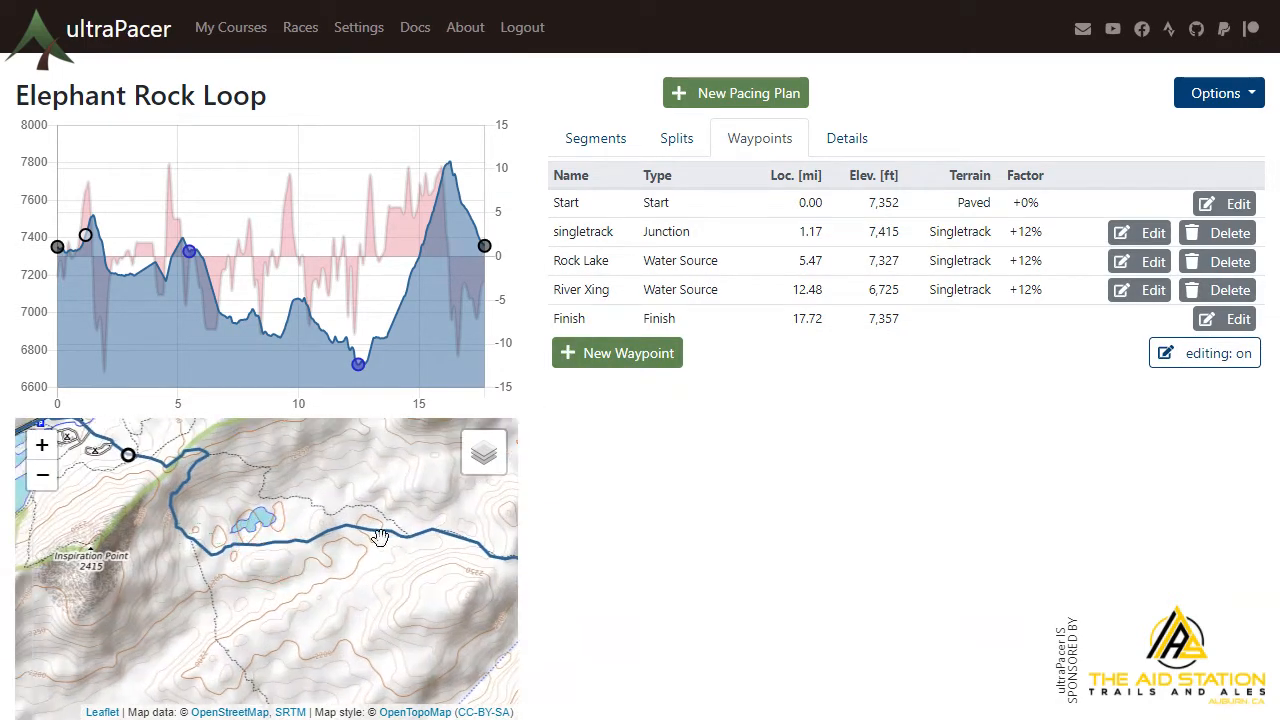
{"action": "left_click", "coordinate": [622, 357]}
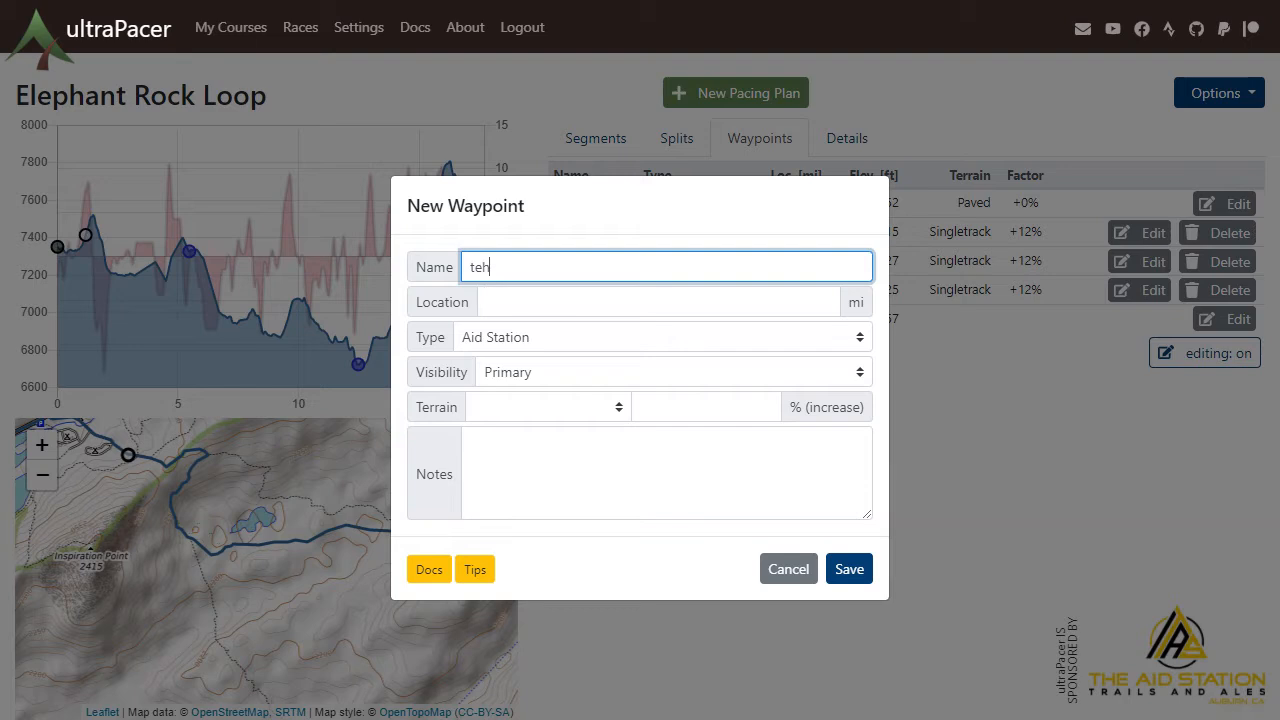
{"action": "key", "text": "Tab"}
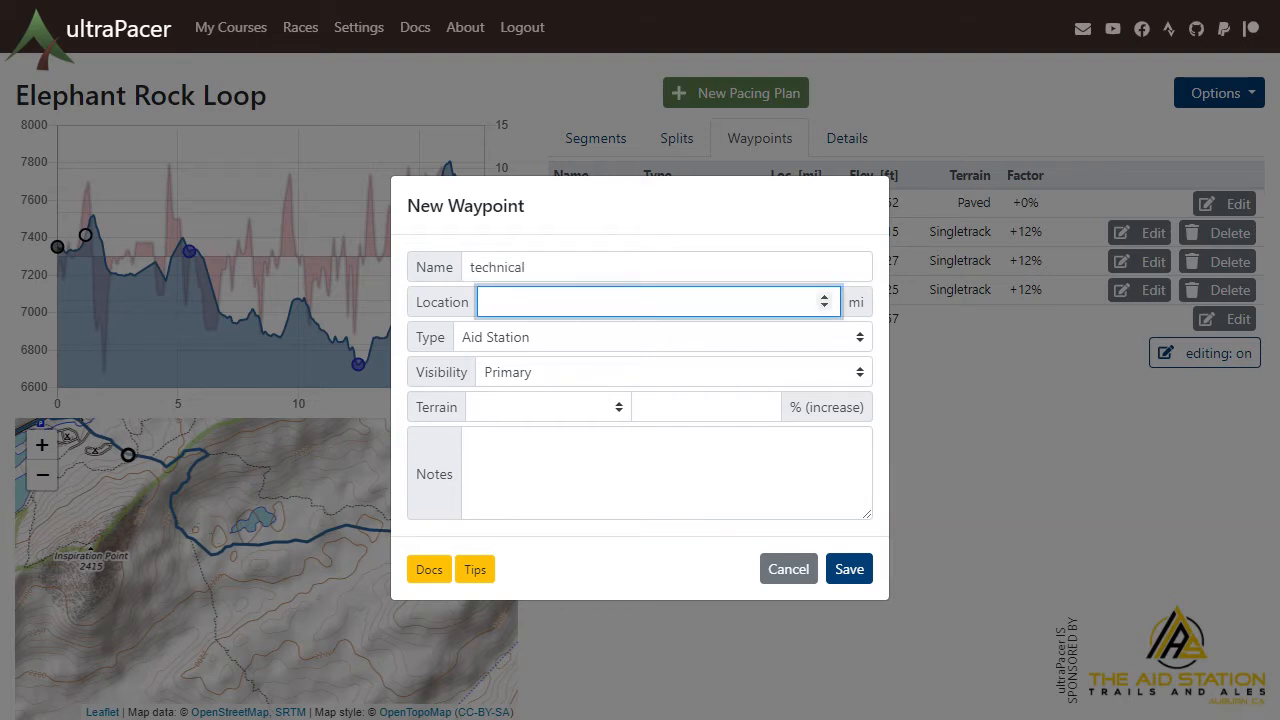
{"action": "key", "text": "Tab"}
{"action": "key", "text": "Tab"}
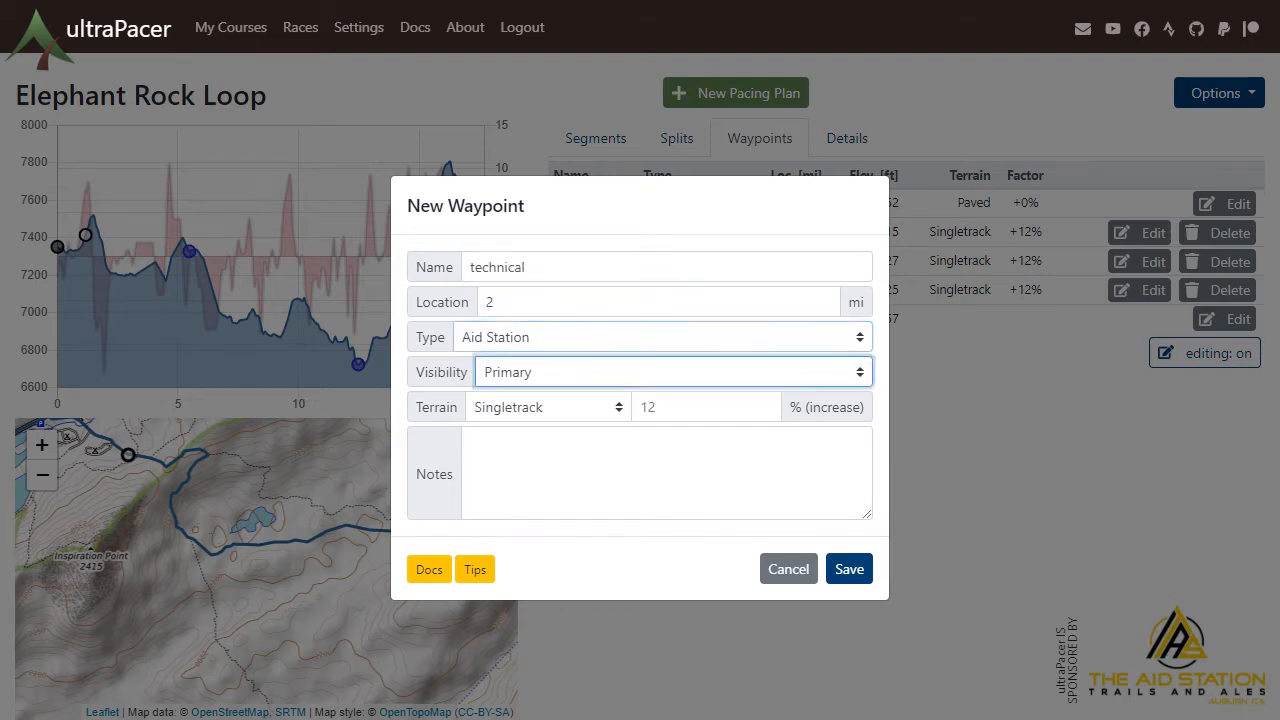
{"action": "key", "text": "shift+Tab"}
{"action": "key", "text": "j"}
{"action": "key", "text": "Tab"}
{"action": "key", "text": "h"}
Give the new technical waypoint Technical terrain with a 30% increase and save it
{"action": "key", "text": "Tab"}
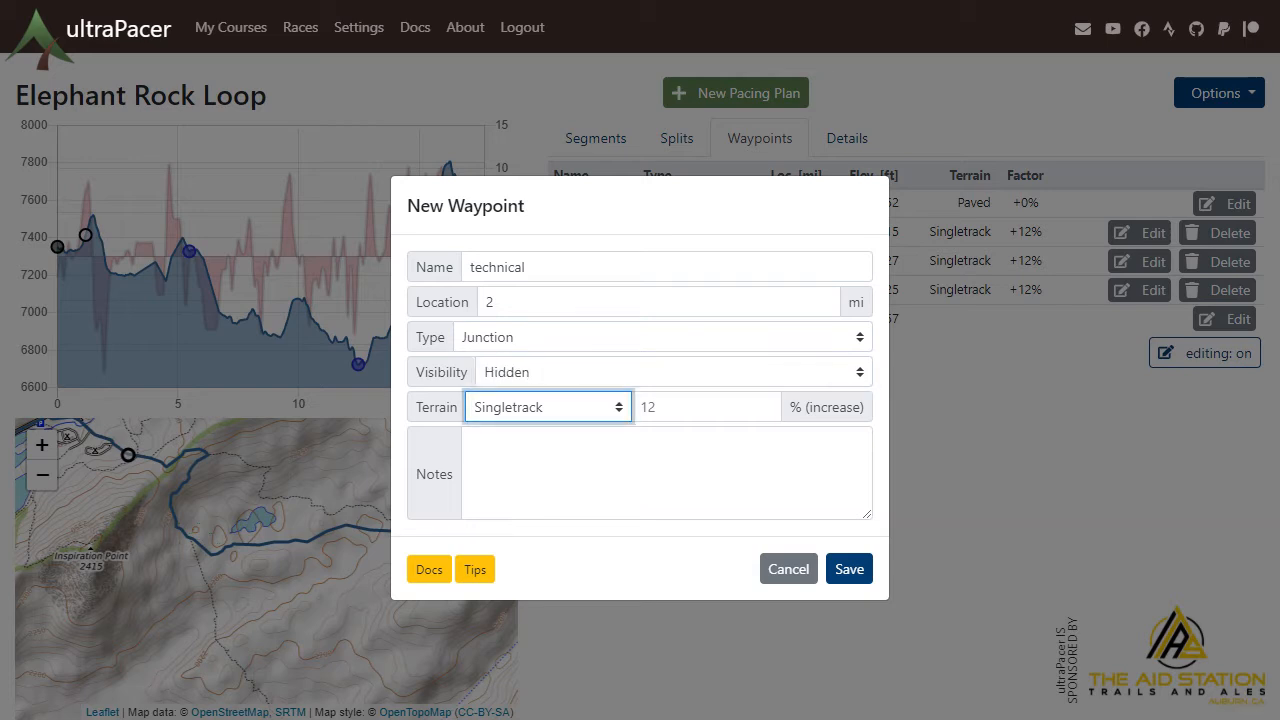
{"action": "key", "text": "t"}
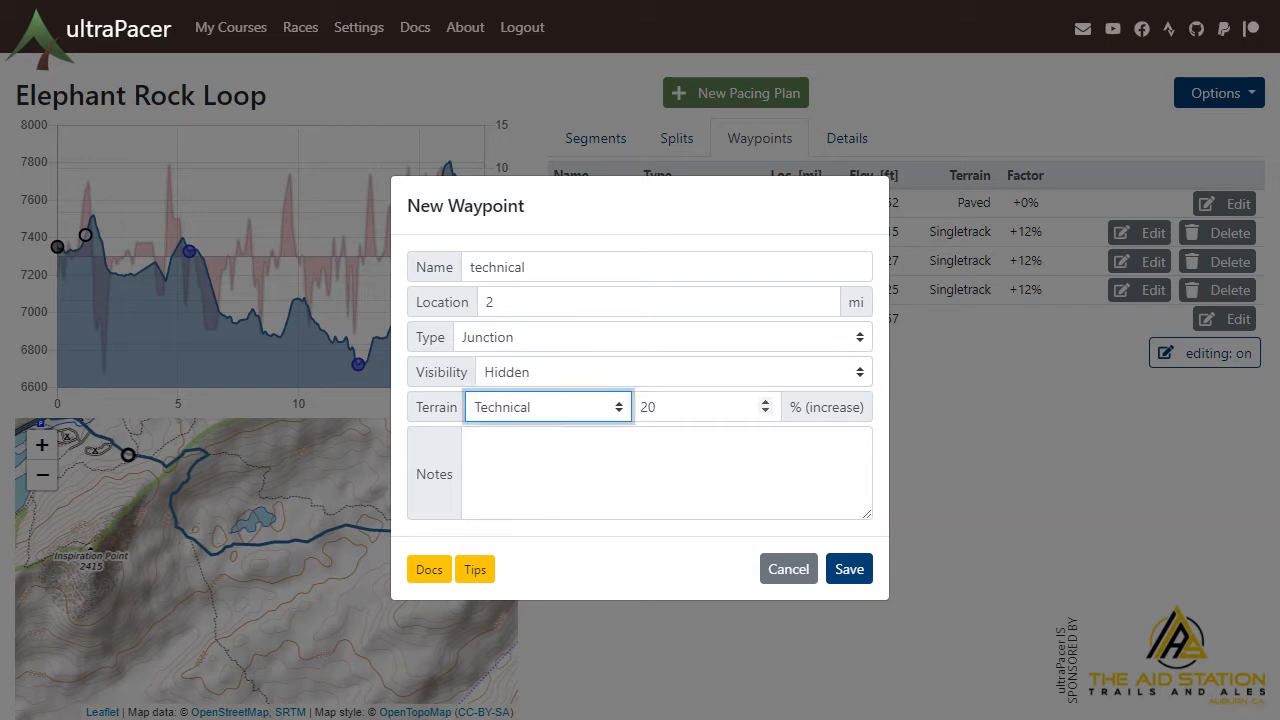
{"action": "key", "text": "Tab"}
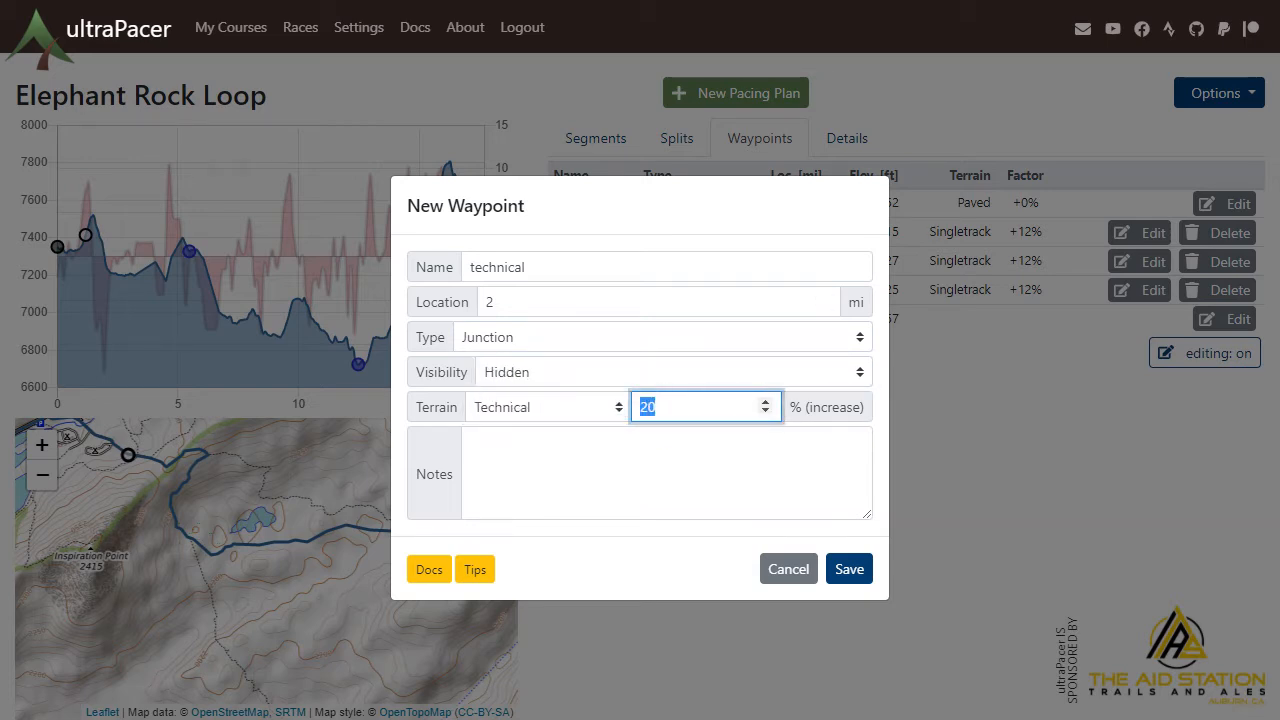
{"action": "left_click", "coordinate": [686, 451]}
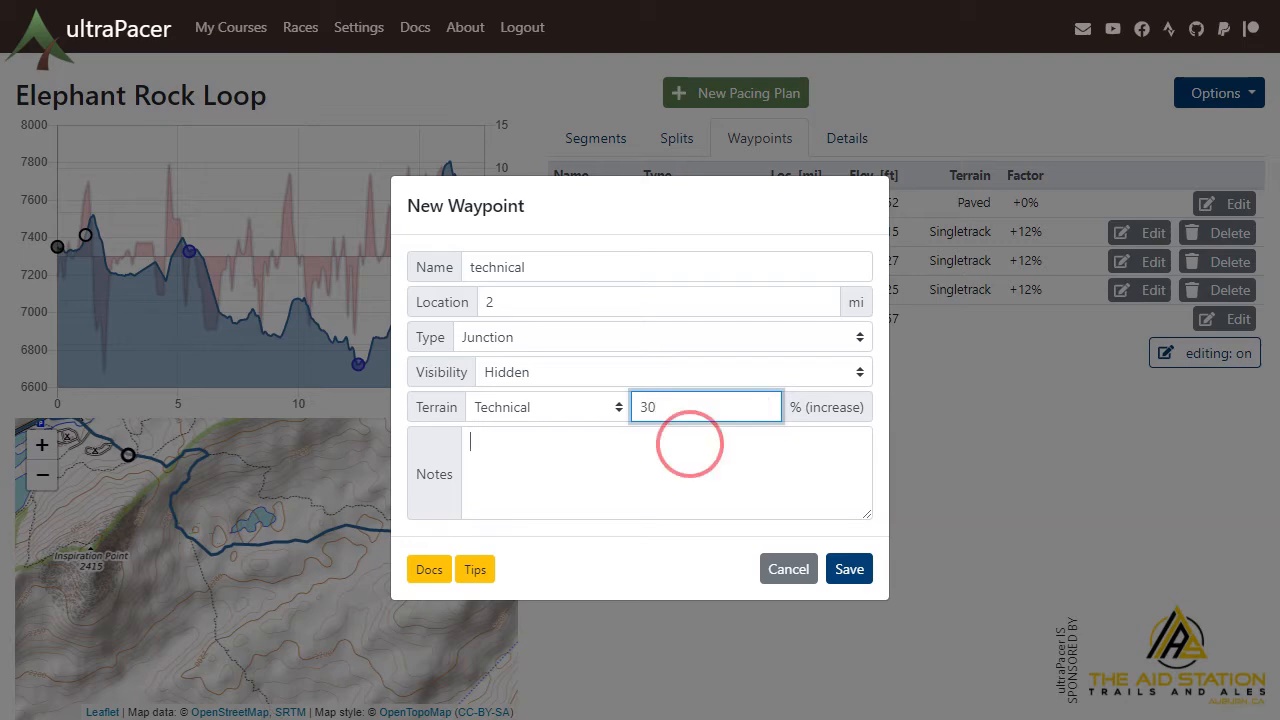
{"action": "left_click", "coordinate": [849, 575]}
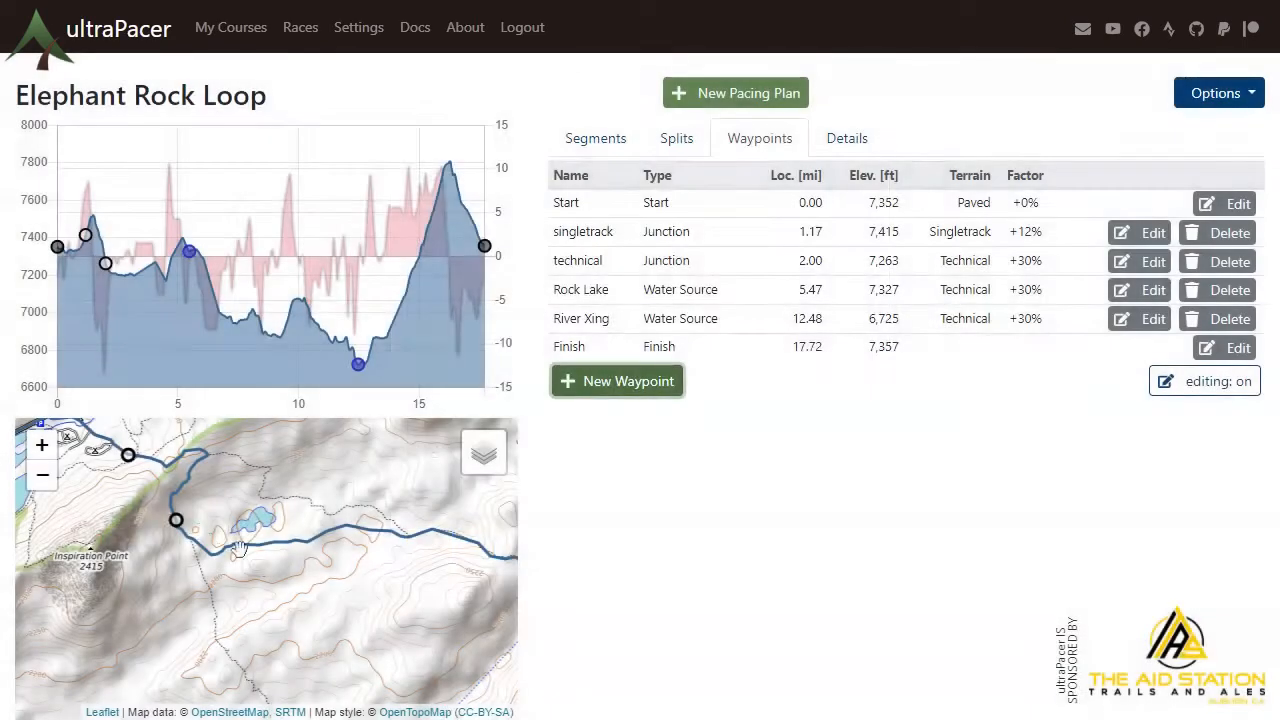
Move the technical waypoint forward along the route to mile 3.20
{"action": "left_click", "coordinate": [617, 262]}
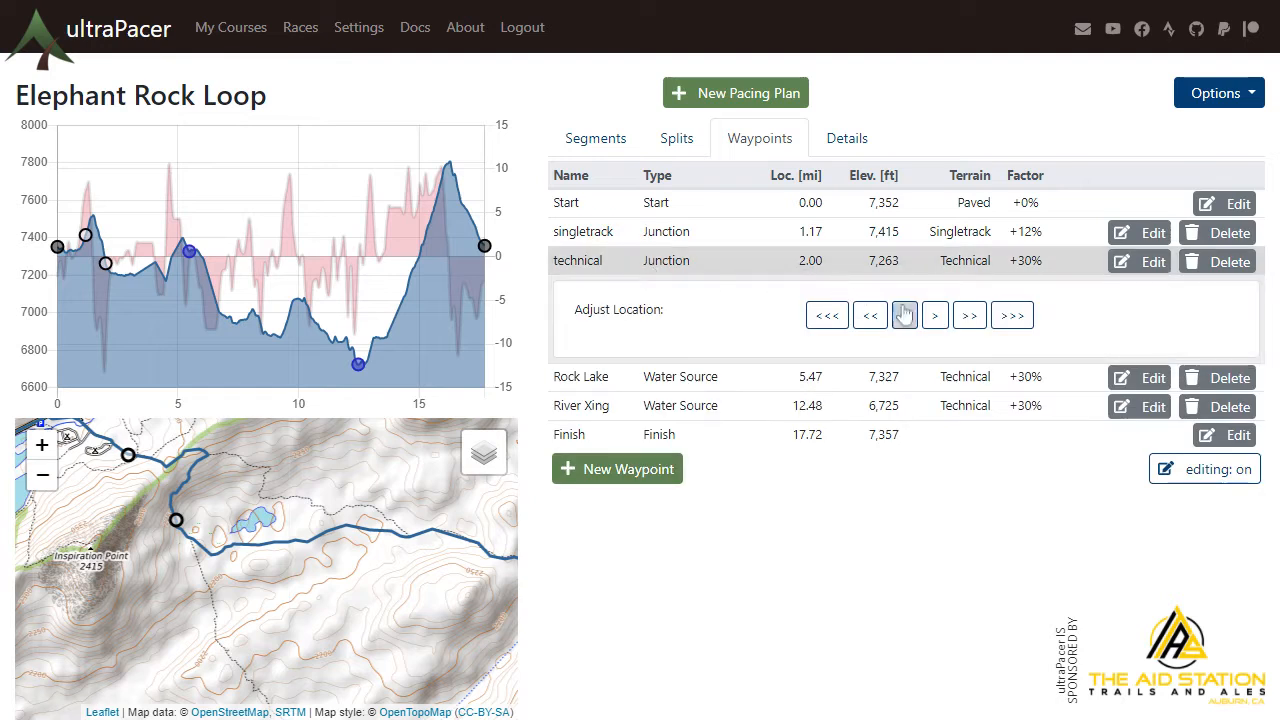
{"action": "left_click", "coordinate": [968, 316]}
{"action": "left_click", "coordinate": [968, 316]}
{"action": "left_click", "coordinate": [968, 316]}
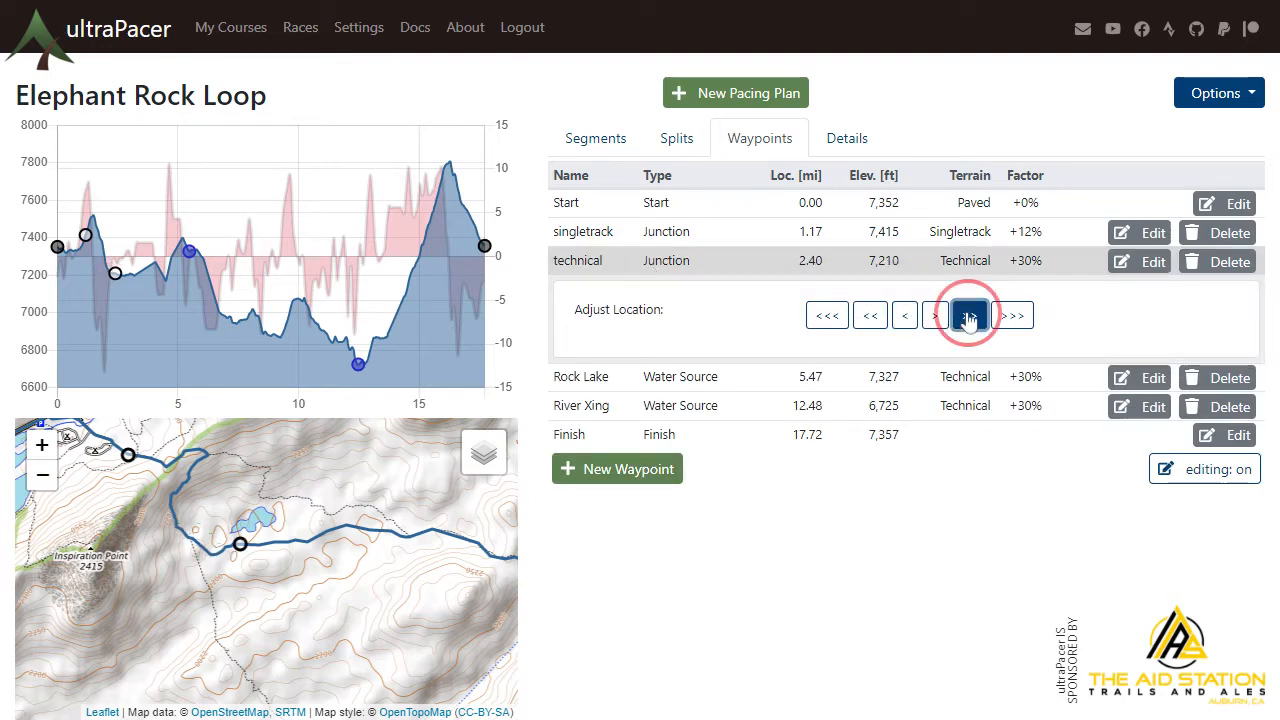
{"action": "left_click", "coordinate": [968, 316]}
{"action": "left_click", "coordinate": [968, 316]}
{"action": "left_click", "coordinate": [968, 316]}
{"action": "left_click", "coordinate": [968, 316]}
{"action": "left_click", "coordinate": [968, 316]}
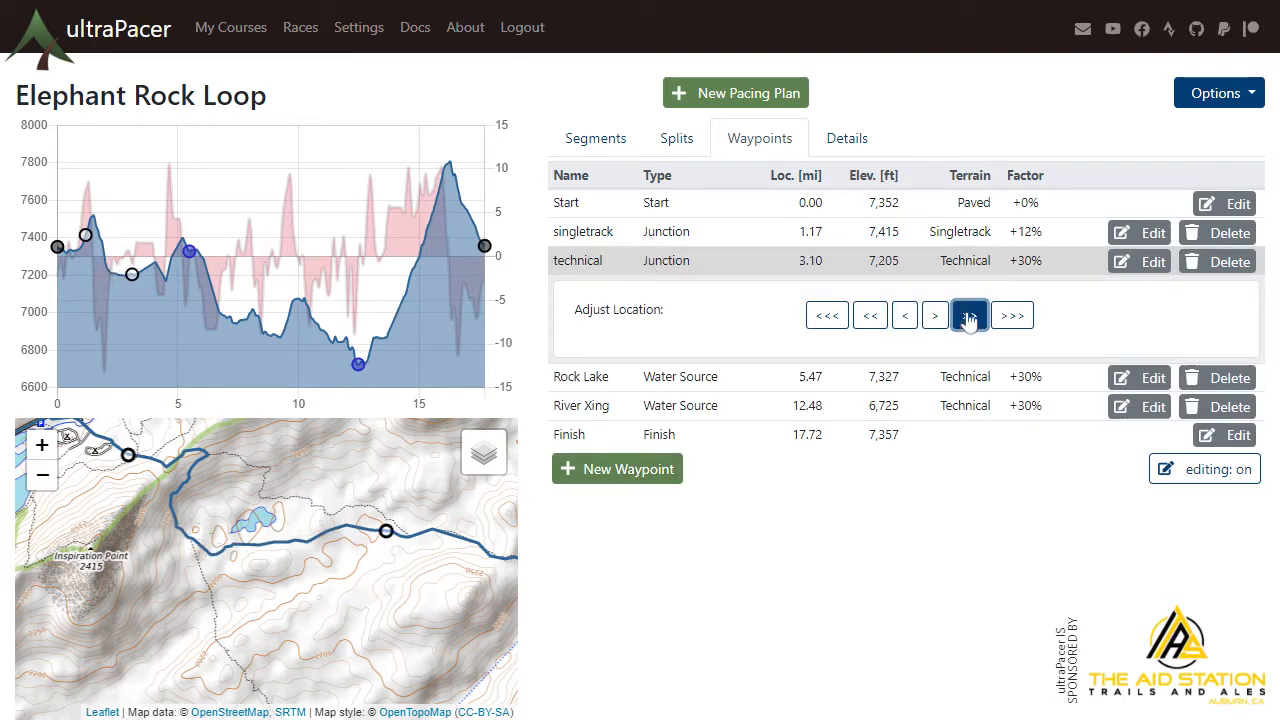
{"action": "left_click", "coordinate": [968, 316]}
{"action": "left_click", "coordinate": [706, 258]}
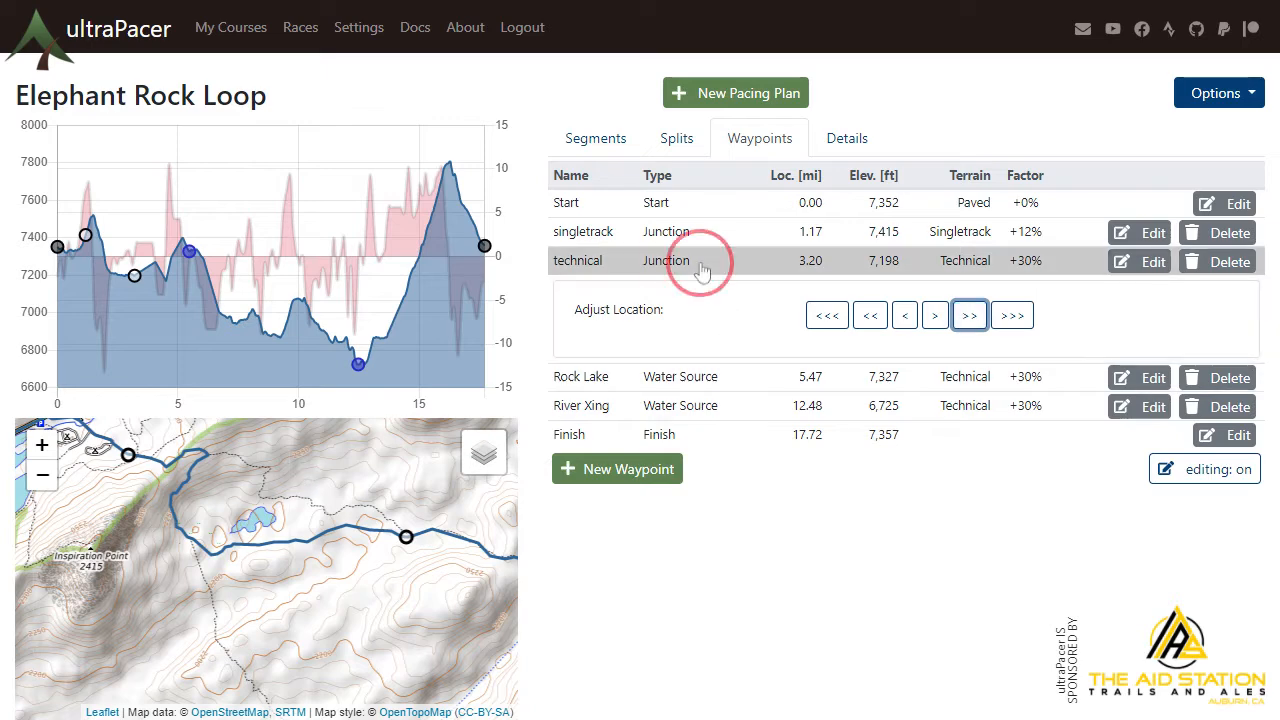
Change the Rock Lake waypoint's terrain to Singletrack with a 12% increase and save it
{"action": "scroll", "coordinate": [241, 492], "scroll_direction": "down", "scroll_amount": 1}
{"action": "left_click_drag", "start_coordinate": [366, 632], "coordinate": [298, 496]}
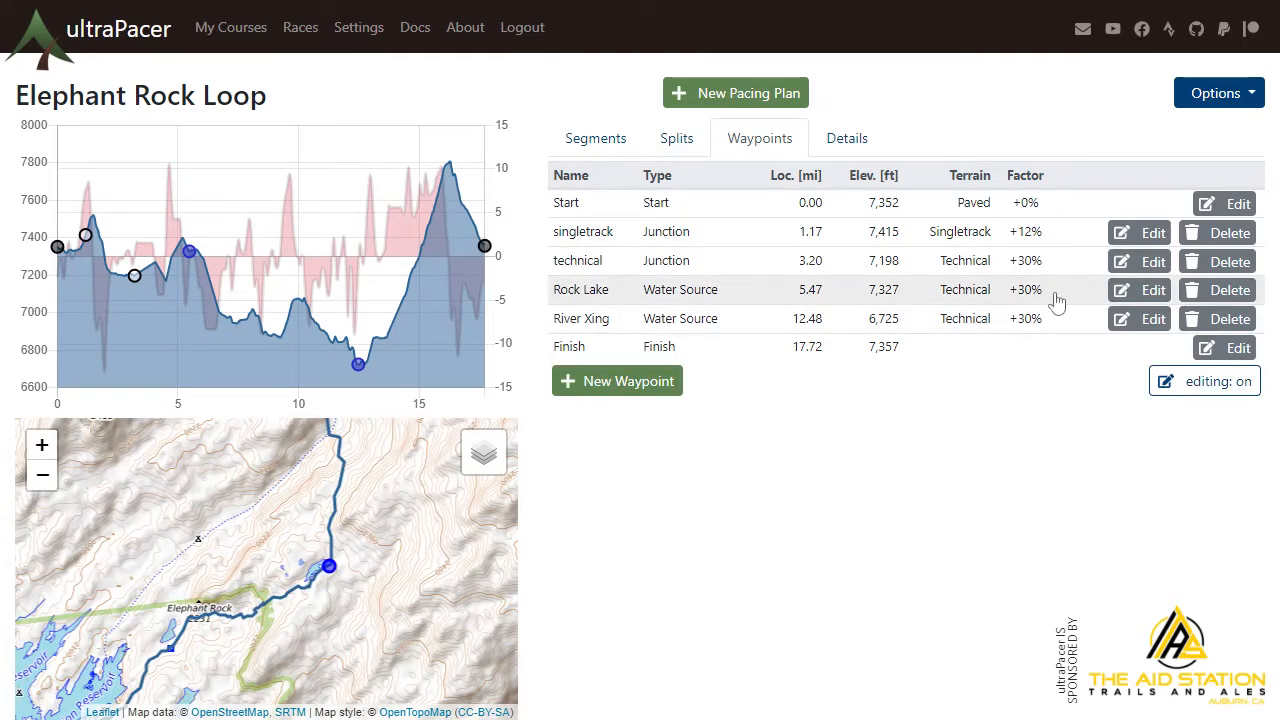
{"action": "left_click", "coordinate": [1143, 290]}
{"action": "left_click", "coordinate": [556, 408]}
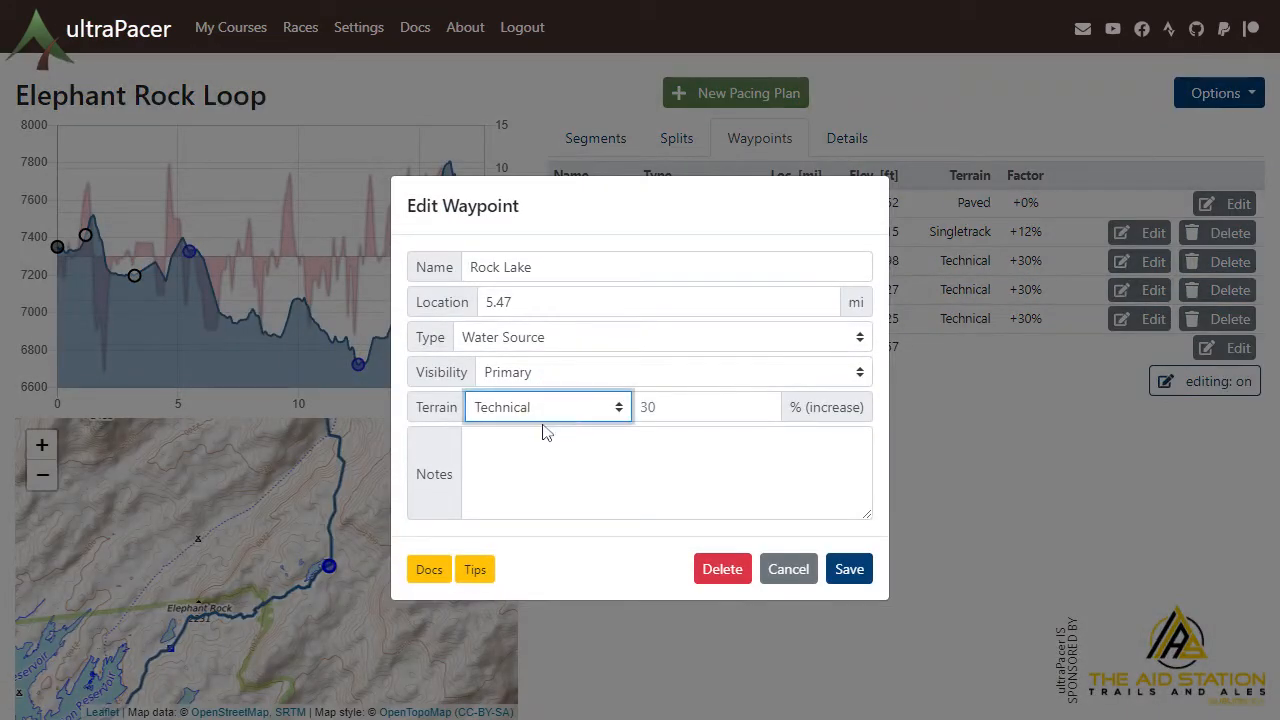
{"action": "left_click", "coordinate": [543, 426]}
{"action": "left_click", "coordinate": [832, 563]}
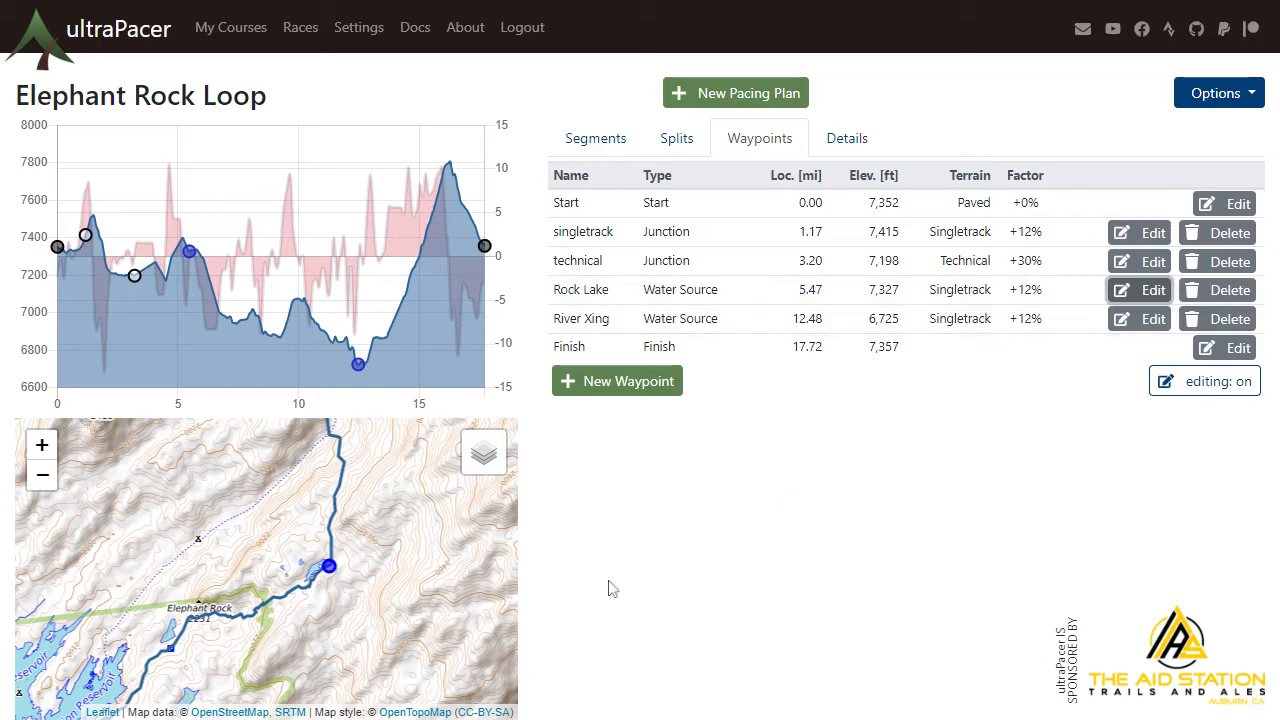
Create a Landmark waypoint named "Union Res" at 8 mi with Paved terrain and a 0% increase
{"action": "left_click_drag", "start_coordinate": [306, 661], "coordinate": [414, 563]}
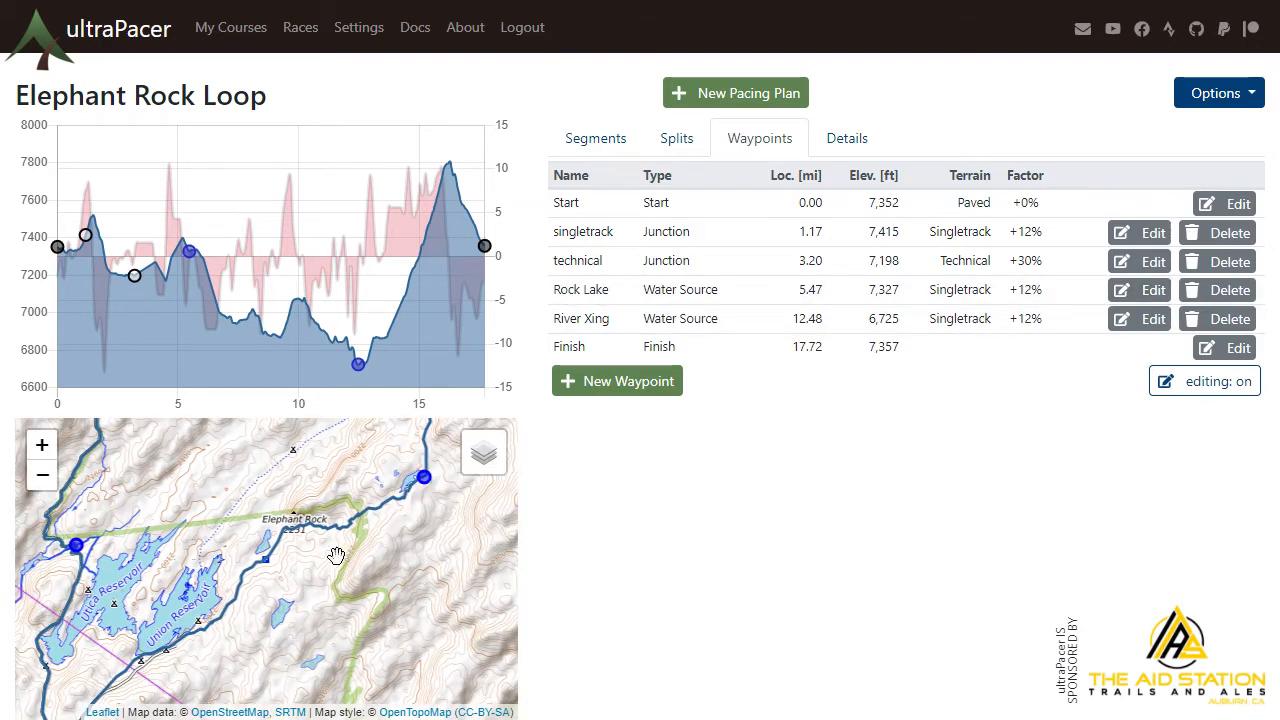
{"action": "left_click_drag", "start_coordinate": [273, 608], "coordinate": [381, 507]}
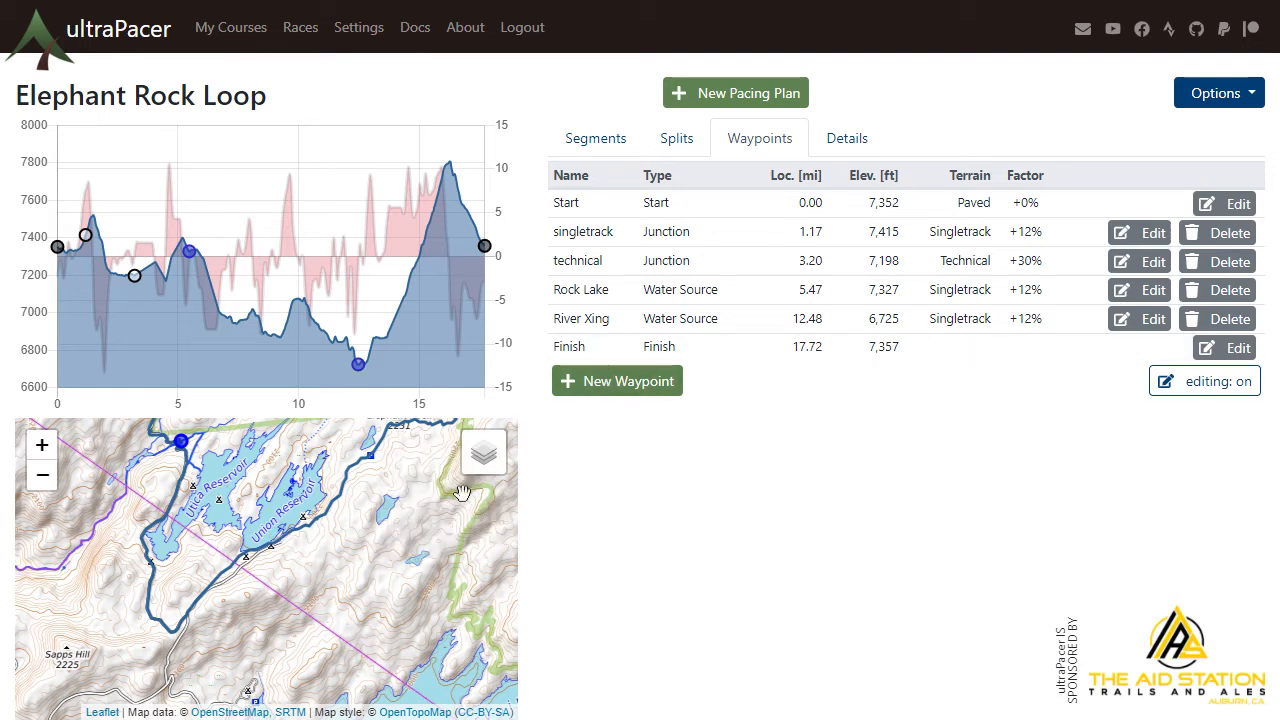
{"action": "left_click", "coordinate": [645, 393]}
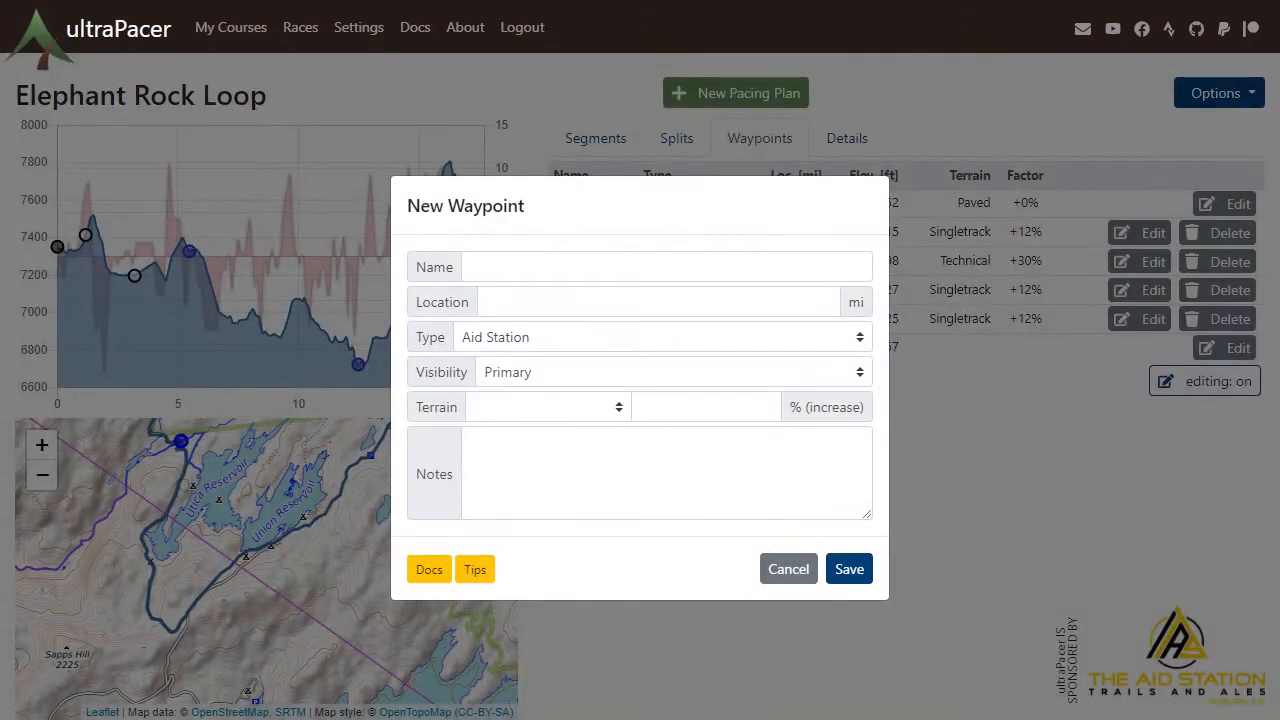
{"action": "left_click", "coordinate": [640, 267]}
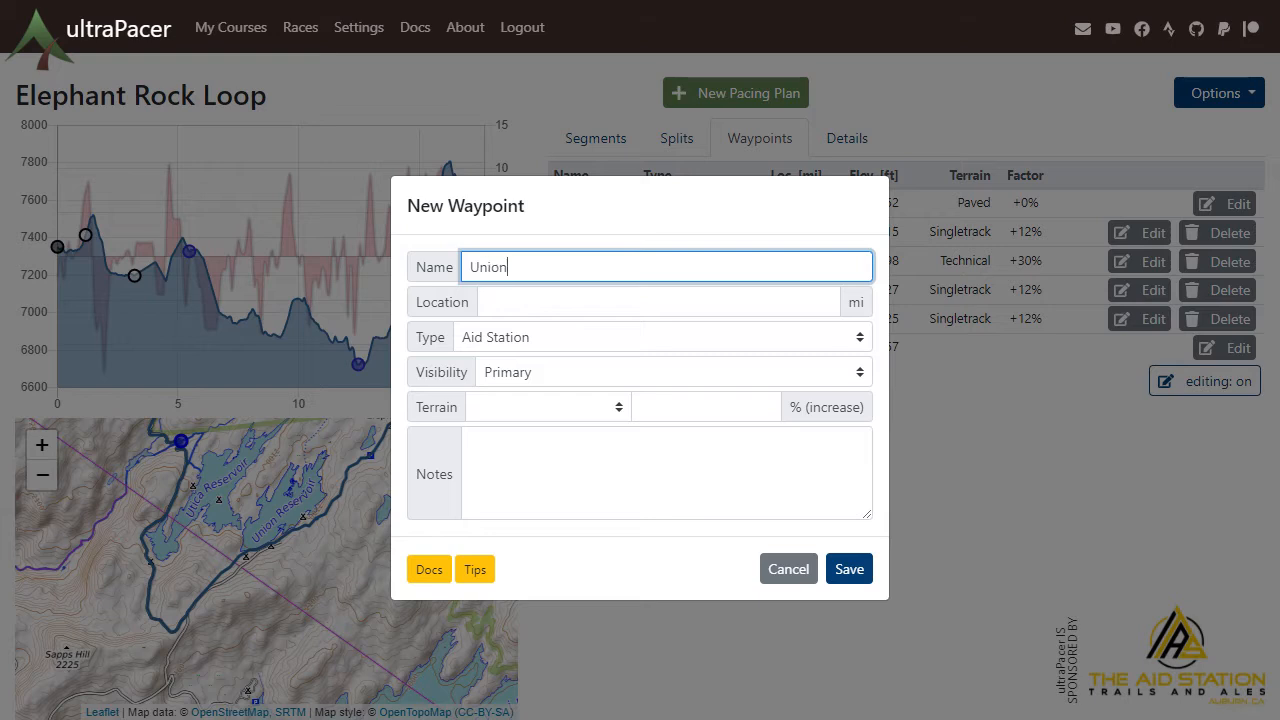
{"action": "key", "text": "Tab"}
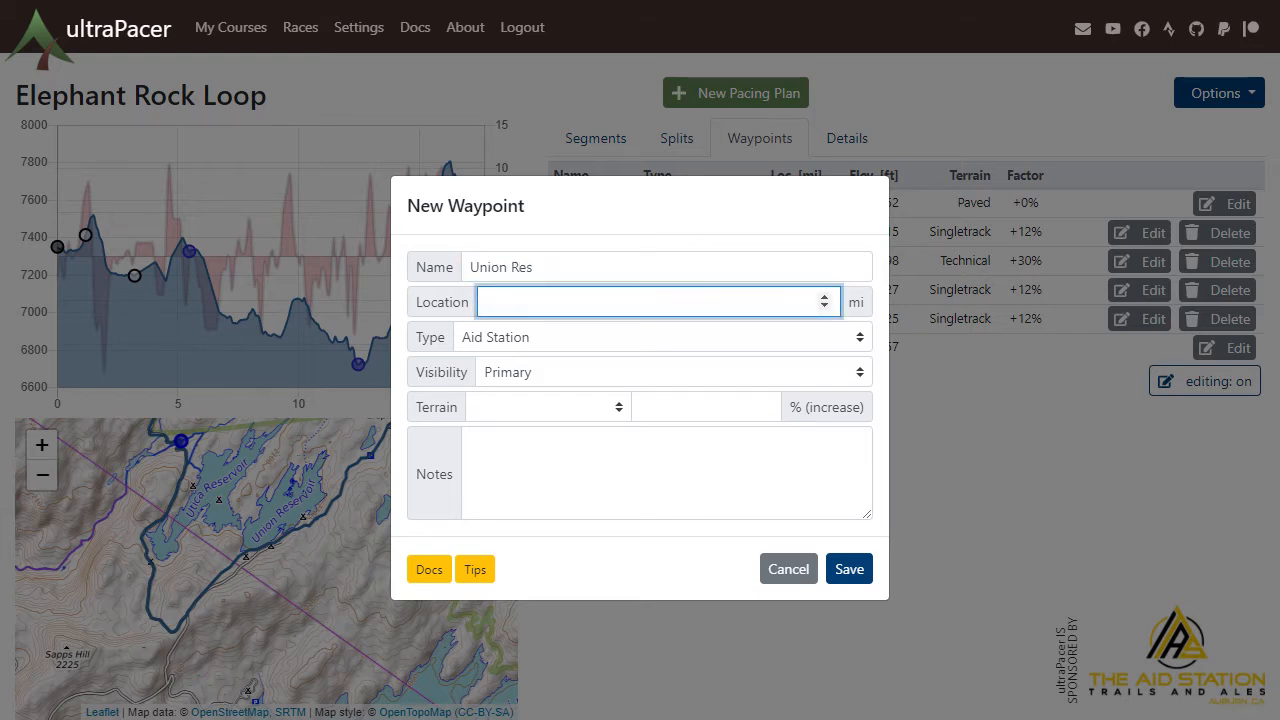
{"action": "key", "text": "Tab"}
{"action": "key", "text": "Down"}
{"action": "left_click", "coordinate": [502, 305]}
{"action": "left_click", "coordinate": [513, 407]}
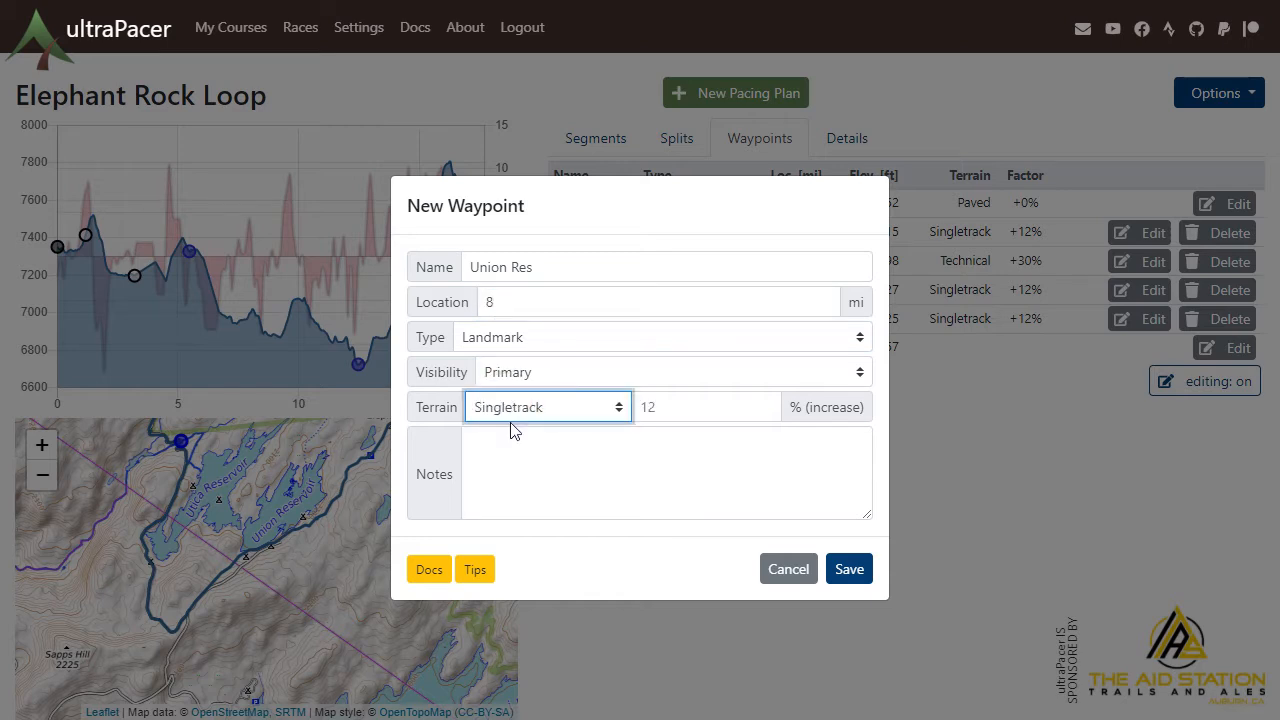
{"action": "left_click", "coordinate": [846, 569]}
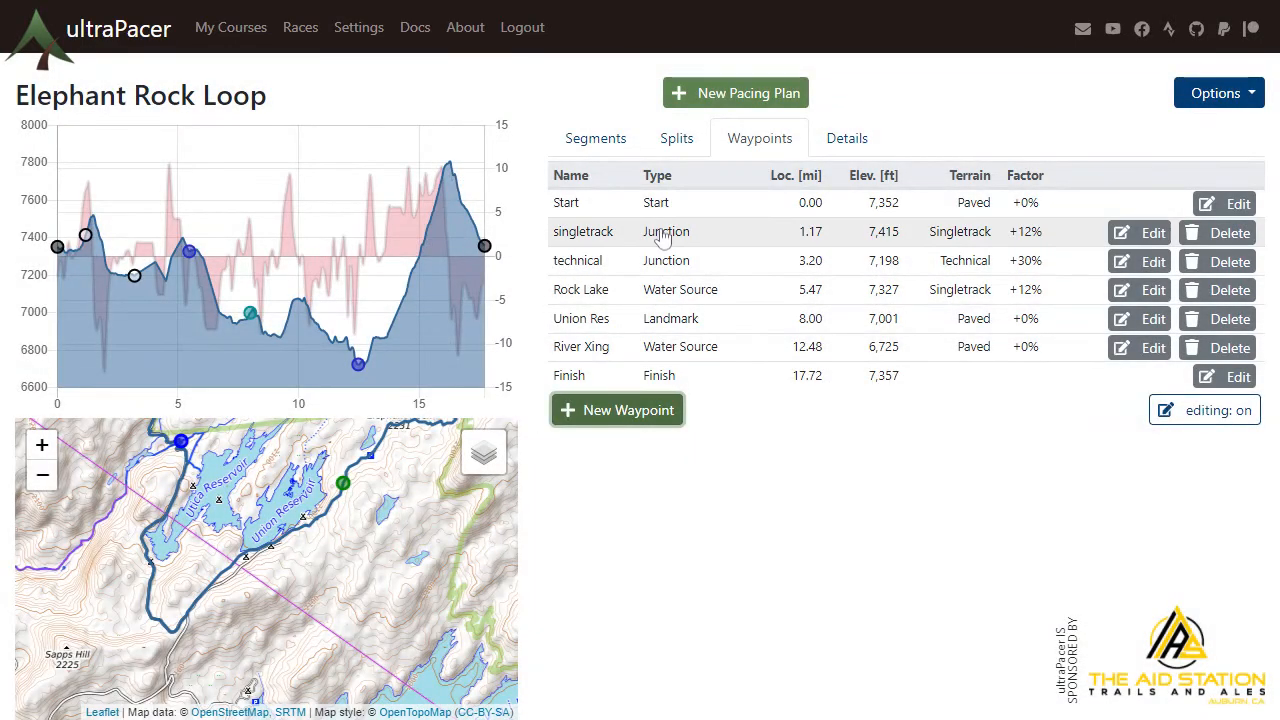
Shift the Union Res waypoint forward along the route to mile 8.90, beside Union Reservoir
{"action": "left_click", "coordinate": [660, 320]}
{"action": "left_click", "coordinate": [969, 374]}
{"action": "left_click", "coordinate": [969, 374]}
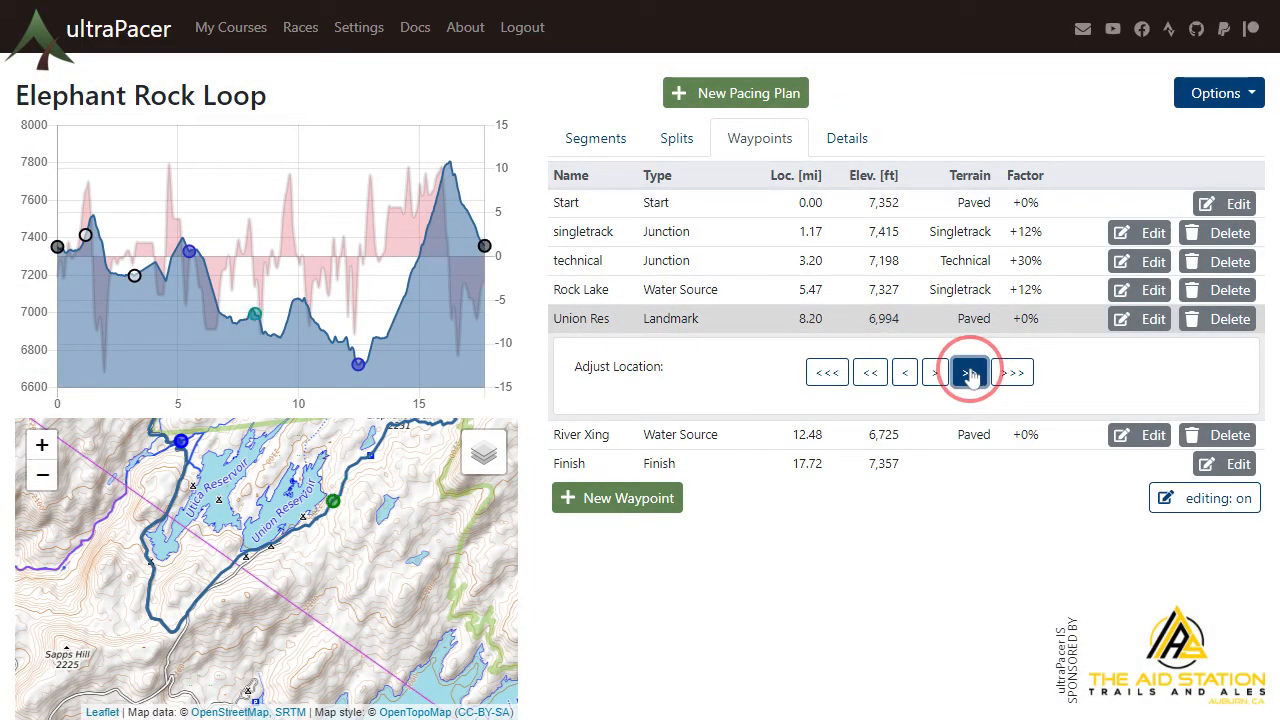
{"action": "left_click", "coordinate": [969, 374]}
{"action": "left_click", "coordinate": [968, 376]}
{"action": "left_click", "coordinate": [968, 376]}
Change the Union Res waypoint's visibility to Secondary and save it
{"action": "left_click", "coordinate": [1142, 319]}
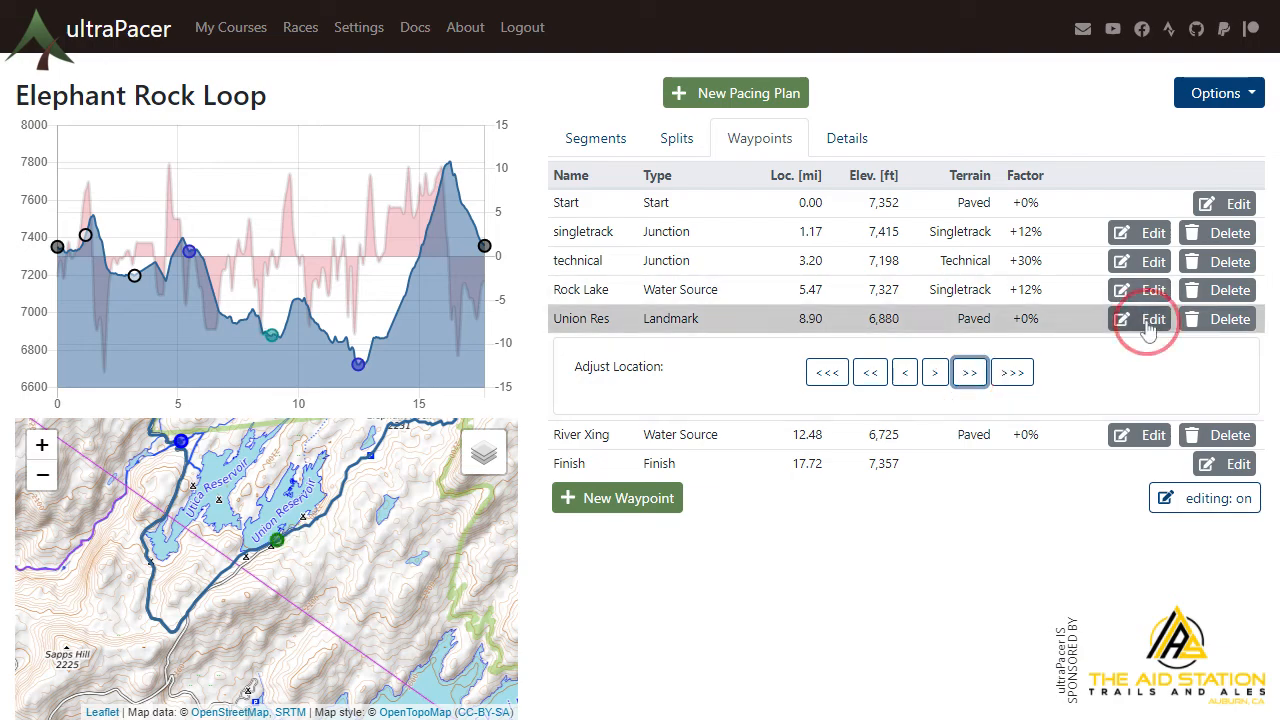
{"action": "left_click", "coordinate": [528, 374]}
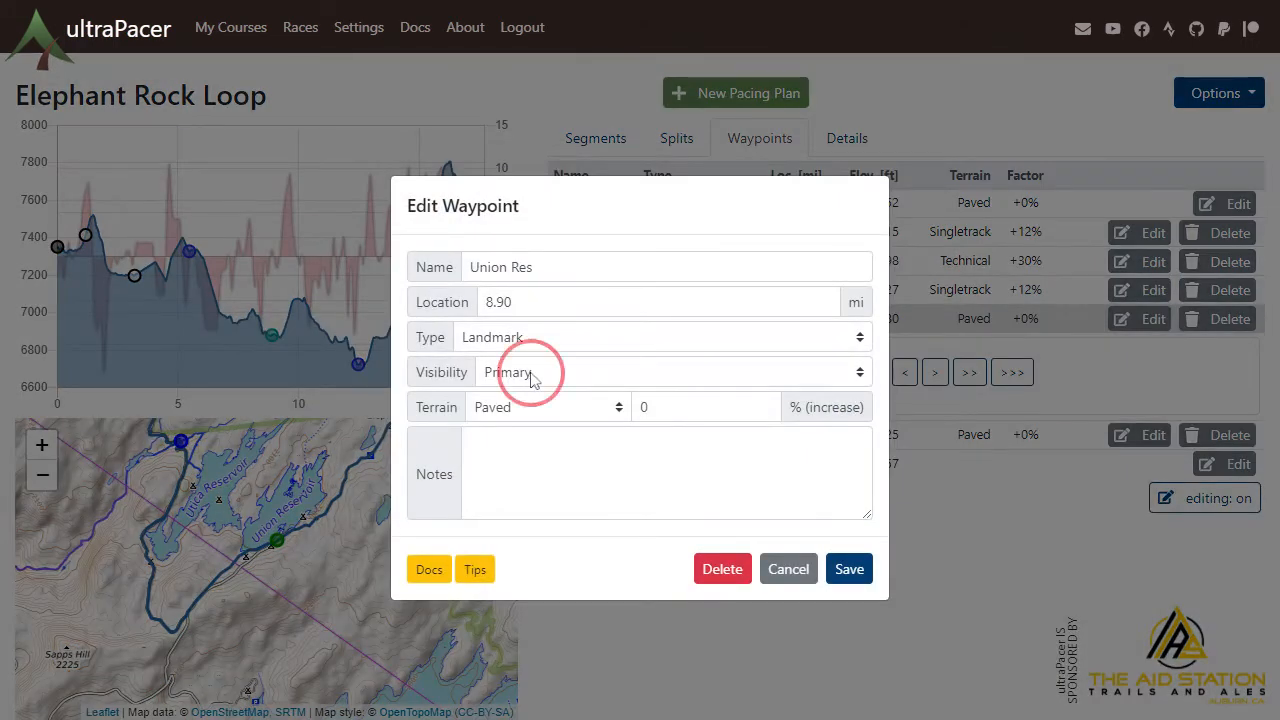
{"action": "left_click", "coordinate": [501, 398]}
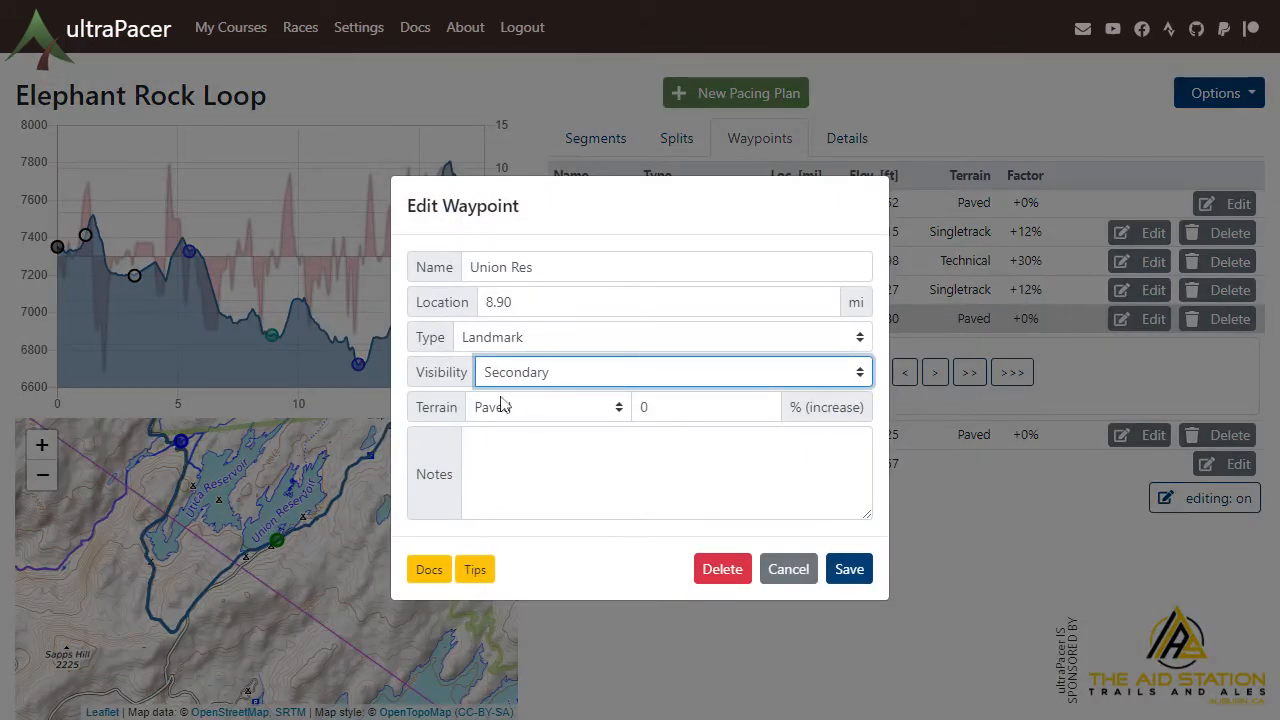
{"action": "left_click", "coordinate": [845, 569]}
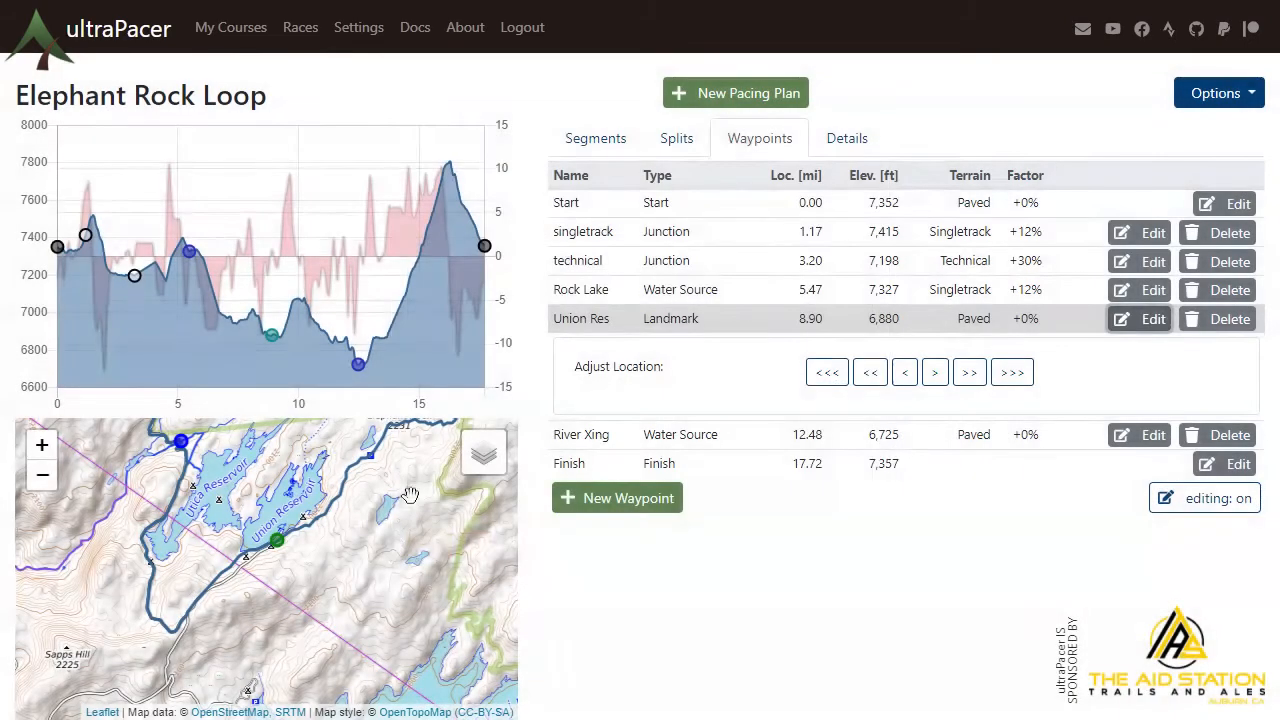
Change the River Xing waypoint's terrain to Doubletrack with an 8% increase and save it
{"action": "left_click_drag", "start_coordinate": [177, 556], "coordinate": [196, 595]}
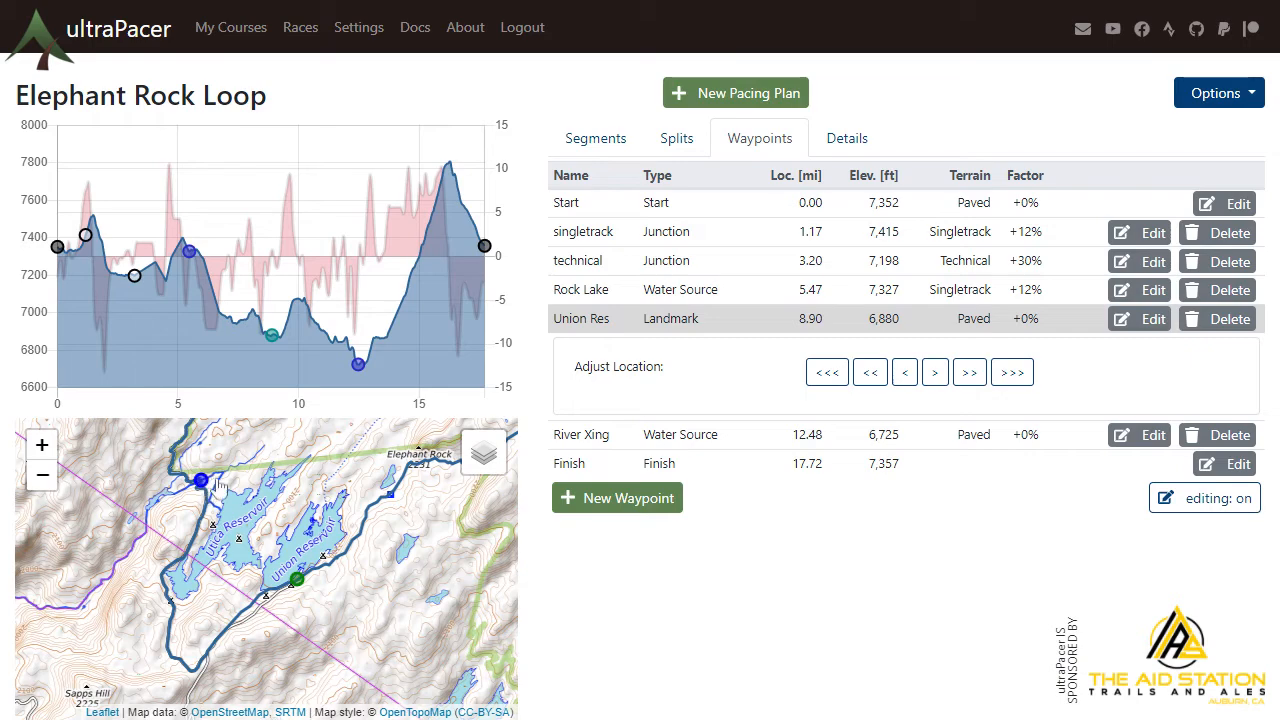
{"action": "left_click_drag", "start_coordinate": [221, 486], "coordinate": [271, 565]}
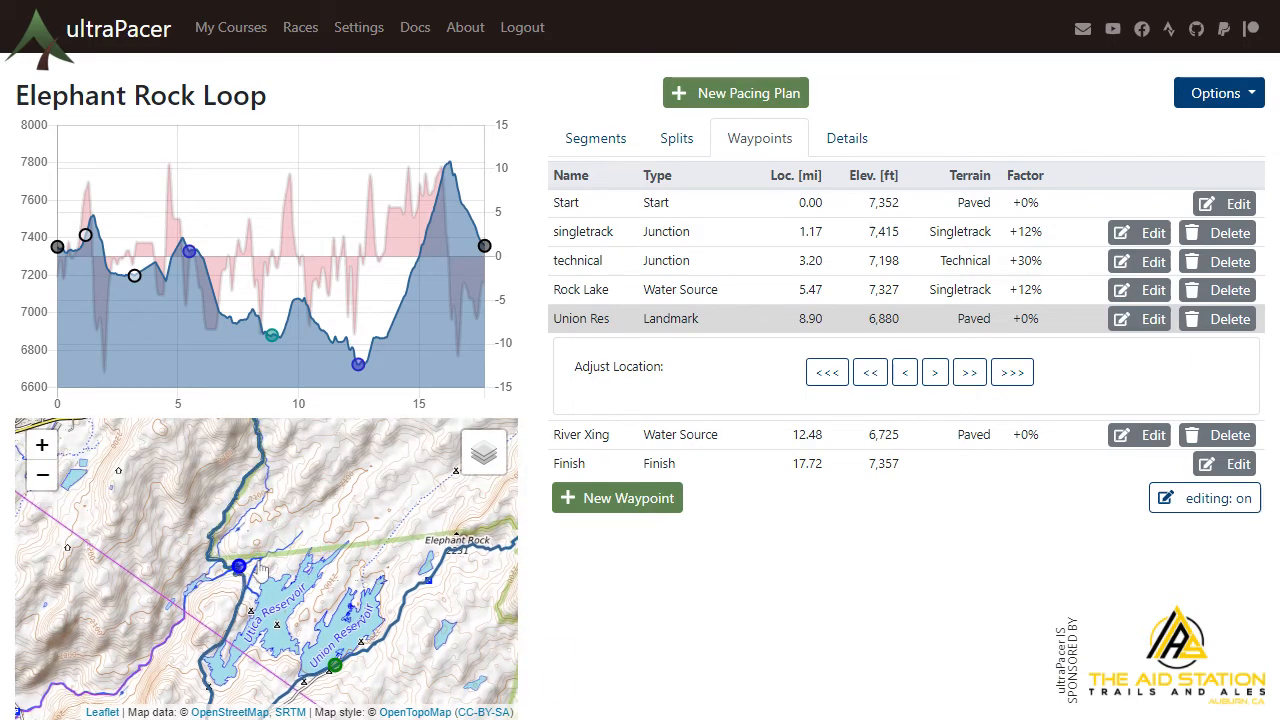
{"action": "left_click", "coordinate": [650, 434]}
{"action": "left_click", "coordinate": [1140, 347]}
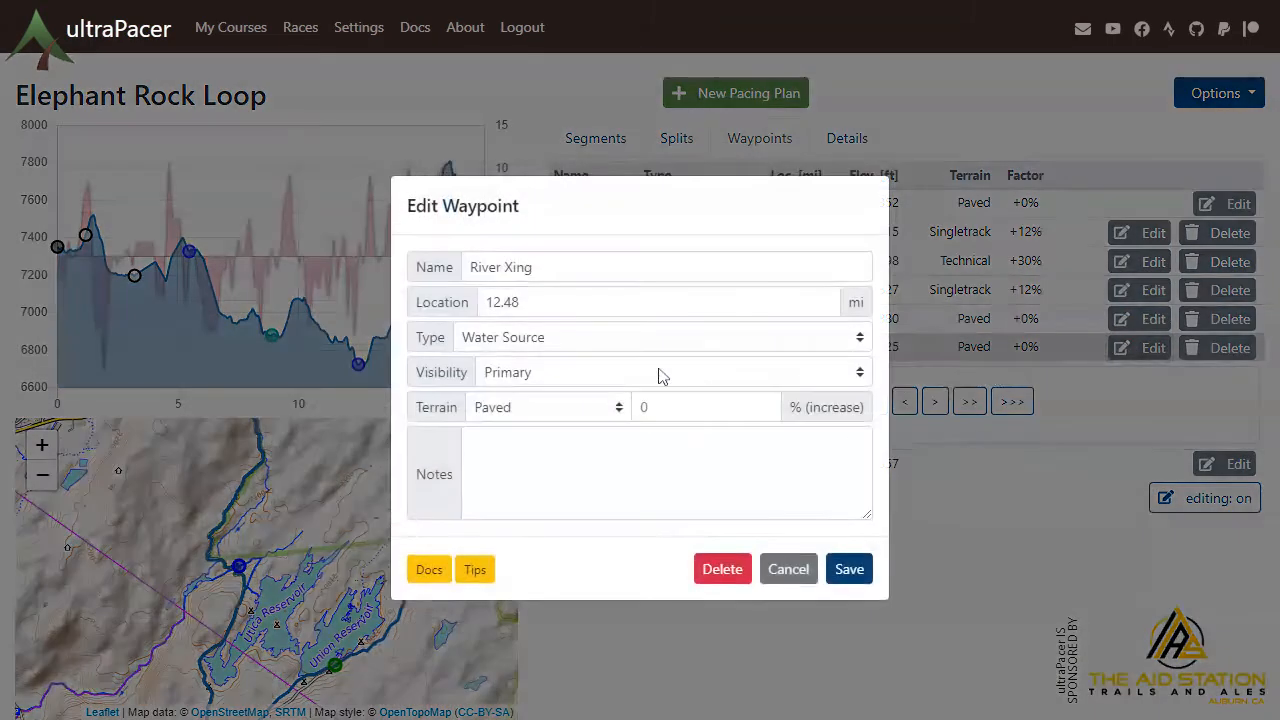
{"action": "left_click", "coordinate": [557, 408]}
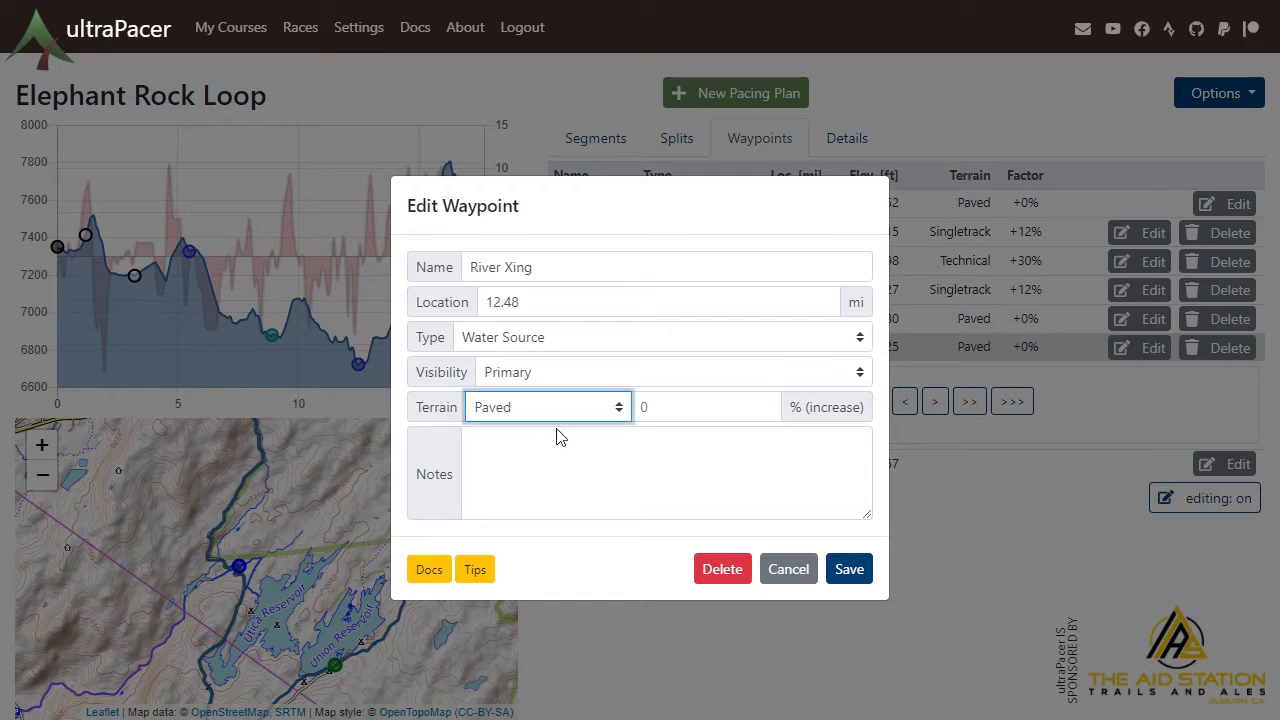
{"action": "left_click", "coordinate": [560, 437]}
{"action": "left_click", "coordinate": [848, 569]}
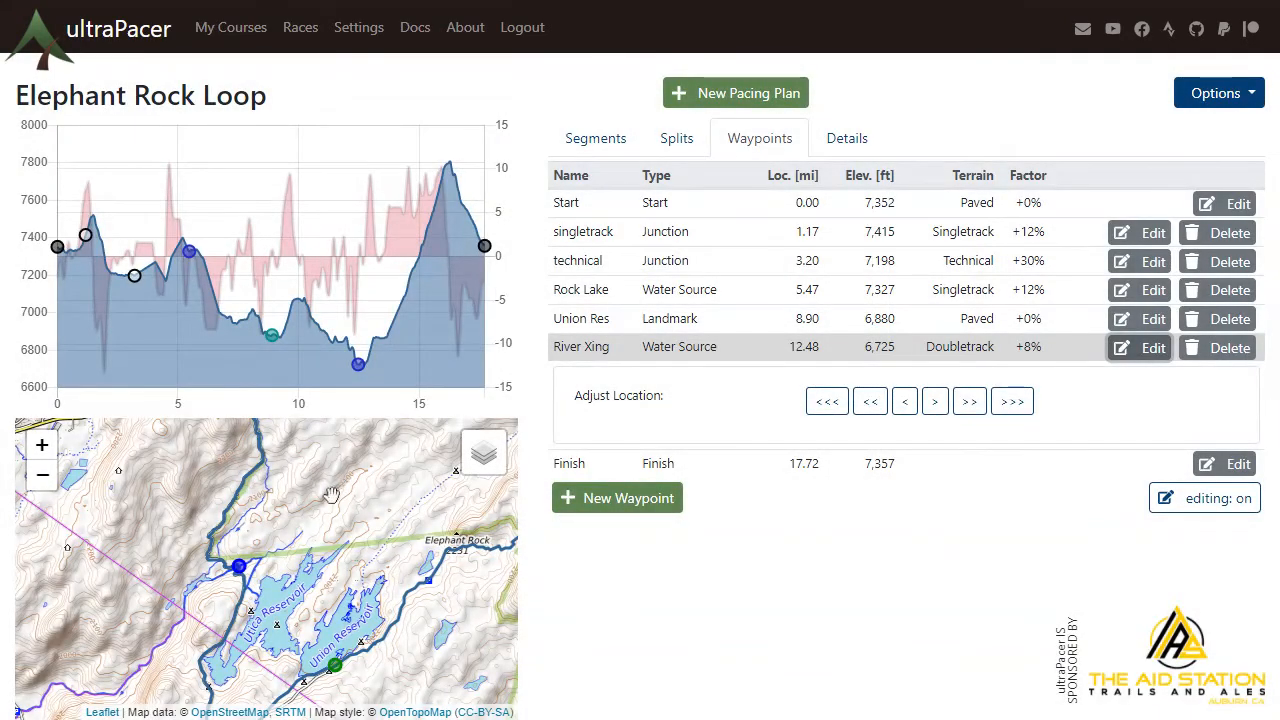
Start a new waypoint named "singletrack" located at 15 mi, near the trail turn southwest of Lake Alpine
{"action": "left_click_drag", "start_coordinate": [320, 513], "coordinate": [306, 560]}
{"action": "left_click_drag", "start_coordinate": [277, 476], "coordinate": [352, 590]}
{"action": "scroll", "coordinate": [282, 542], "scroll_direction": "up", "scroll_amount": 1}
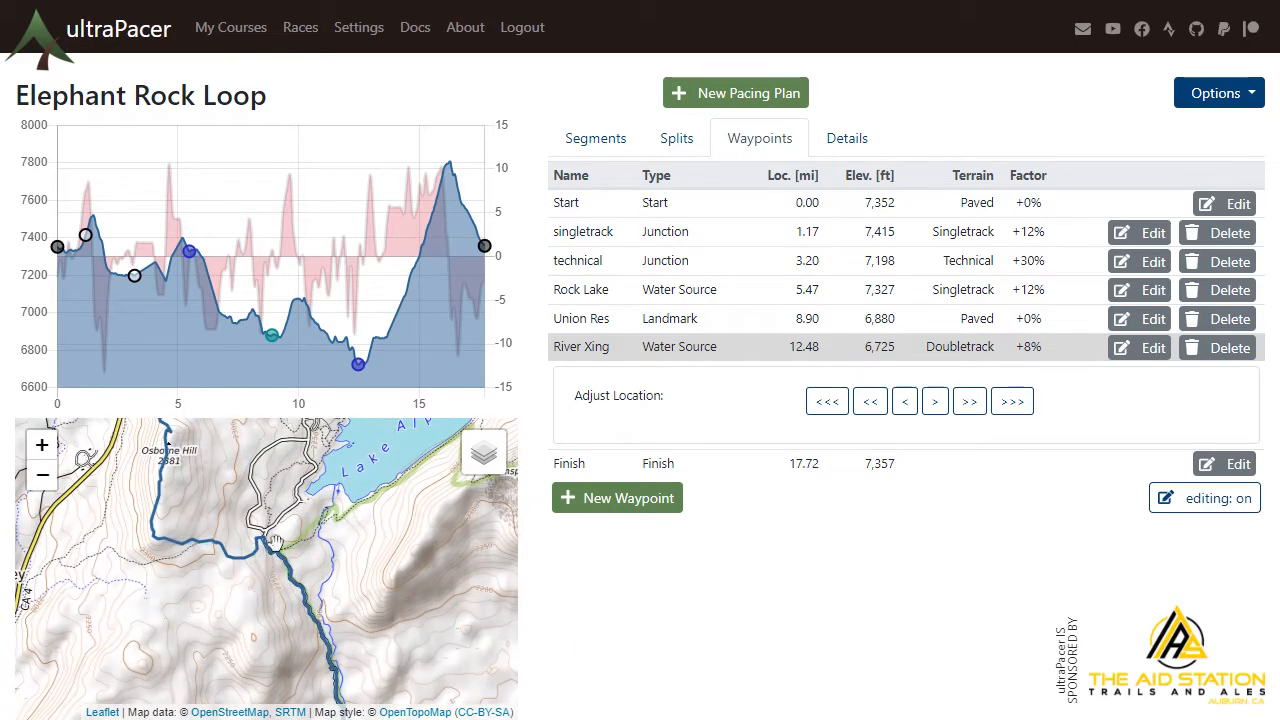
{"action": "left_click", "coordinate": [630, 500]}
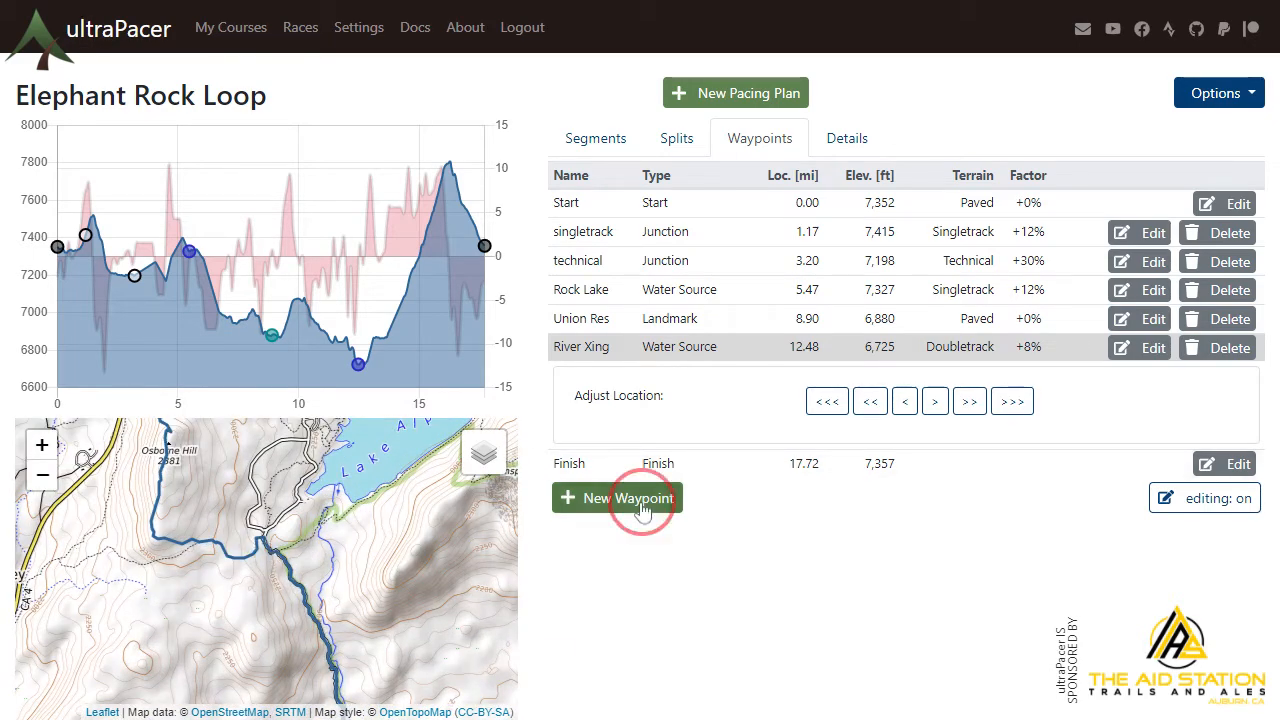
{"action": "left_click", "coordinate": [588, 266]}
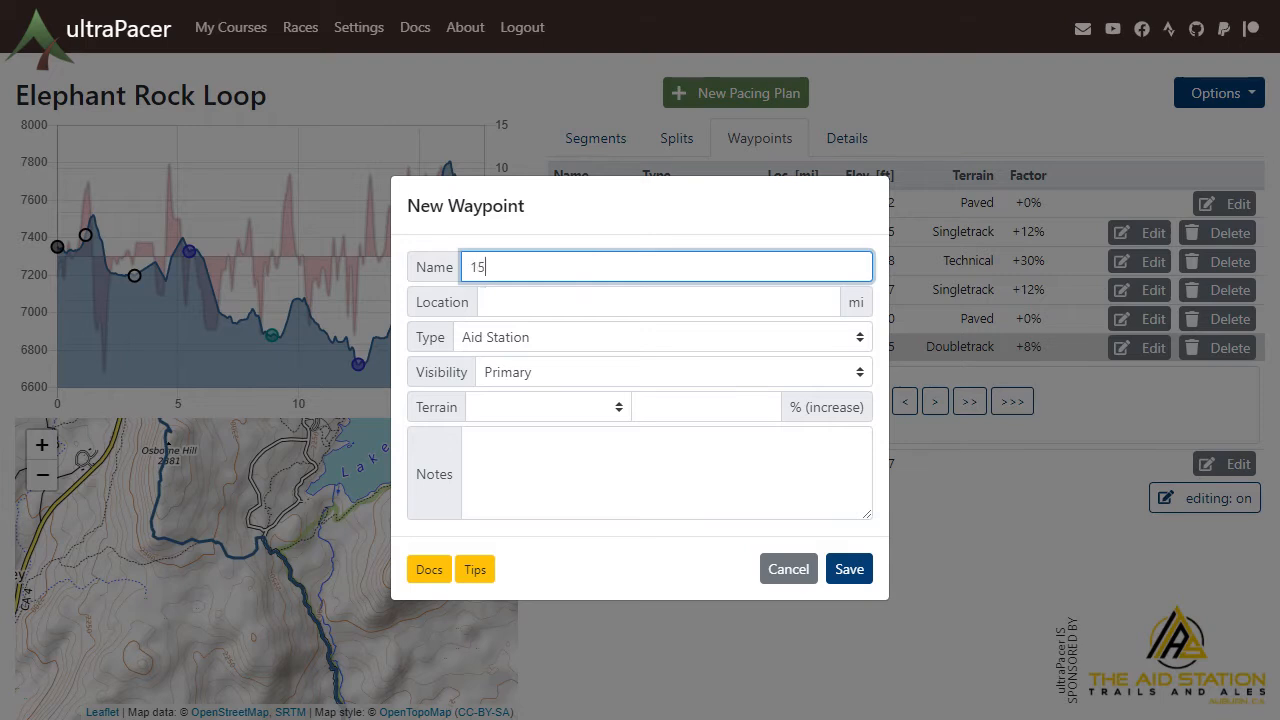
{"action": "type", "text": "15"}
{"action": "key", "text": "Tab"}
{"action": "key", "text": "shift+Tab"}
{"action": "key", "text": "BackSpace"}
{"action": "type", "text": "singletrack1"}
{"action": "key", "text": "BackSpace"}
{"action": "key", "text": "Tab"}
{"action": "type", "text": "15"}
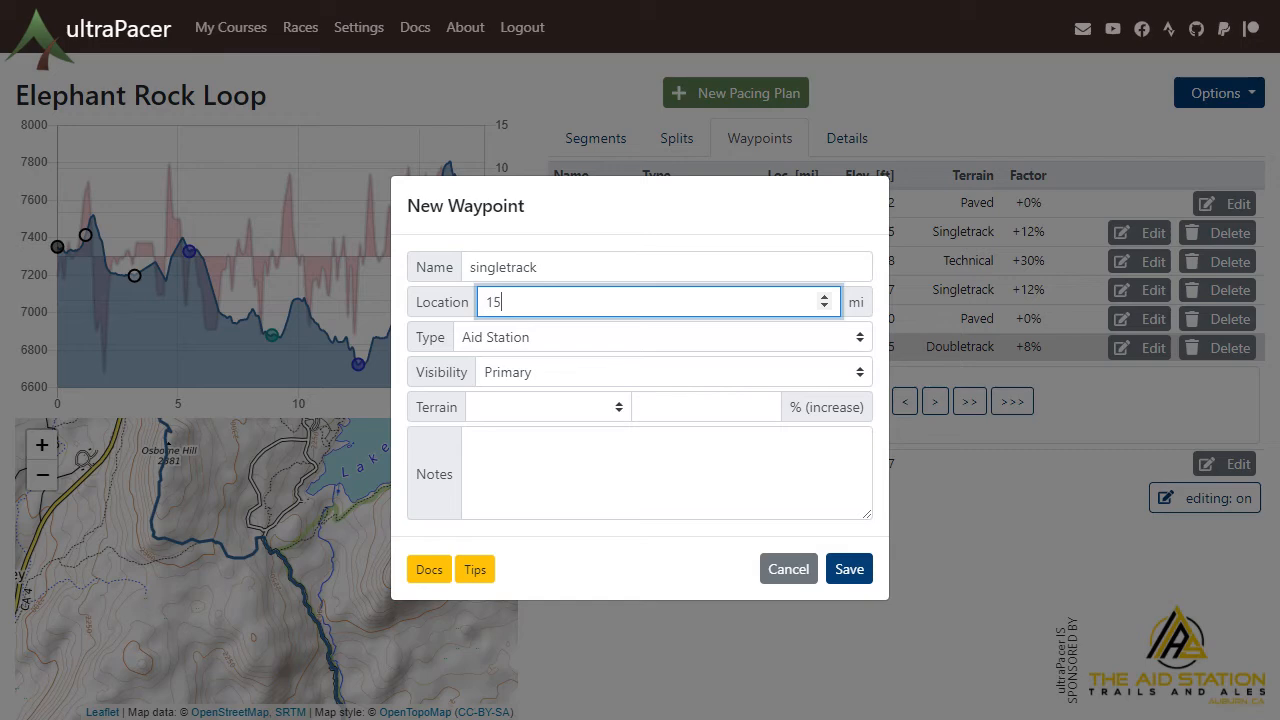
Make the new singletrack waypoint Hidden with Singletrack terrain and save it
{"action": "left_click", "coordinate": [529, 381]}
{"action": "left_click", "coordinate": [525, 417]}
{"action": "left_click", "coordinate": [517, 417]}
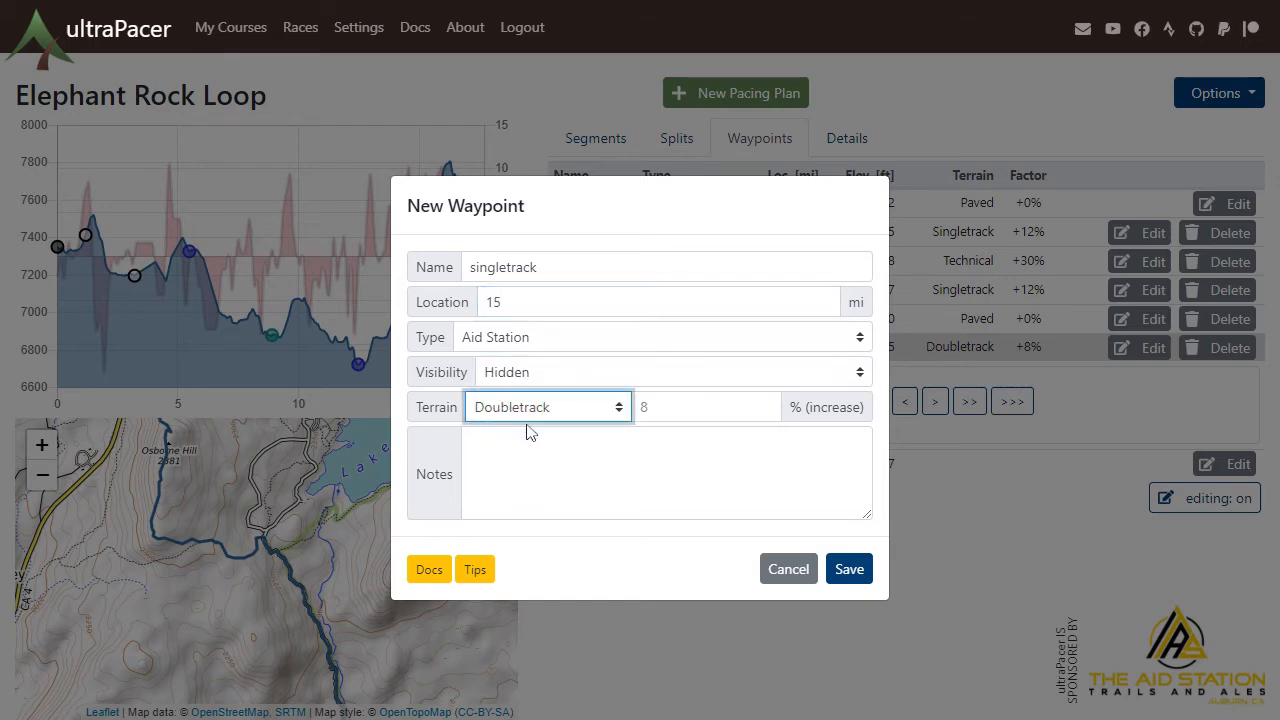
{"action": "left_click", "coordinate": [530, 432]}
{"action": "left_click", "coordinate": [849, 569]}
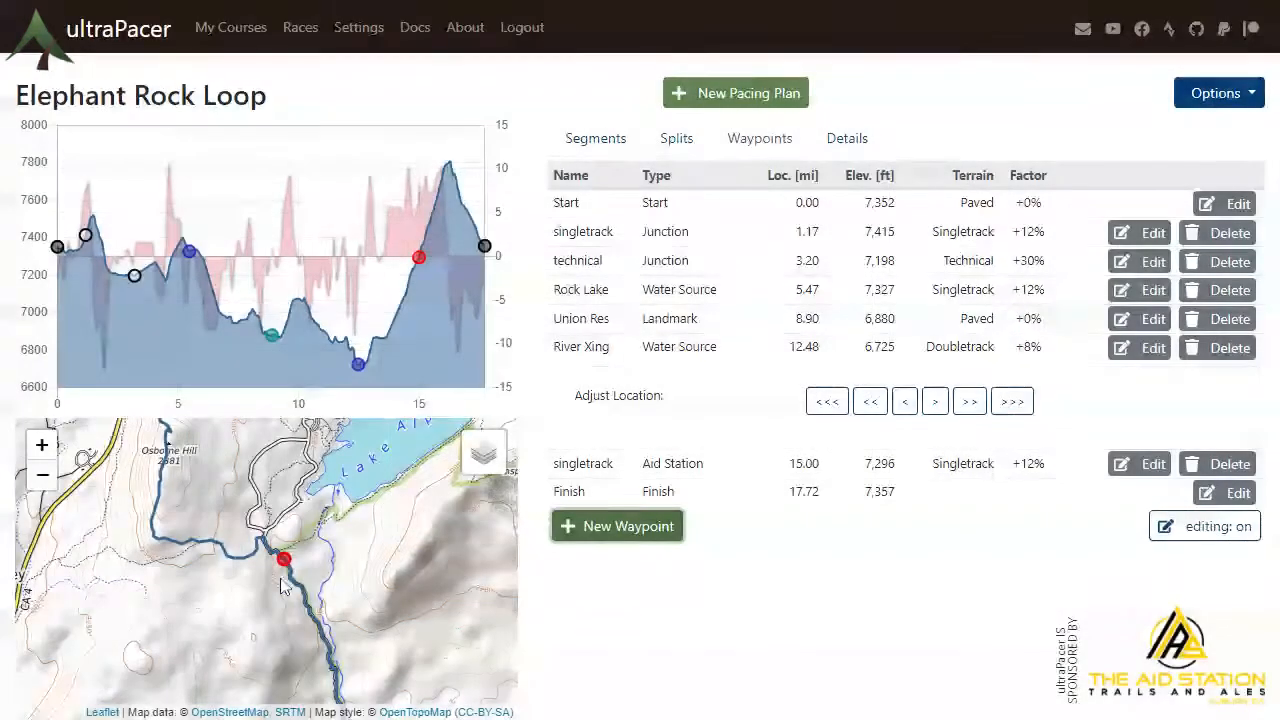
Nudge the second singletrack waypoint forward along the route to mile 15.16
{"action": "left_click", "coordinate": [651, 463]}
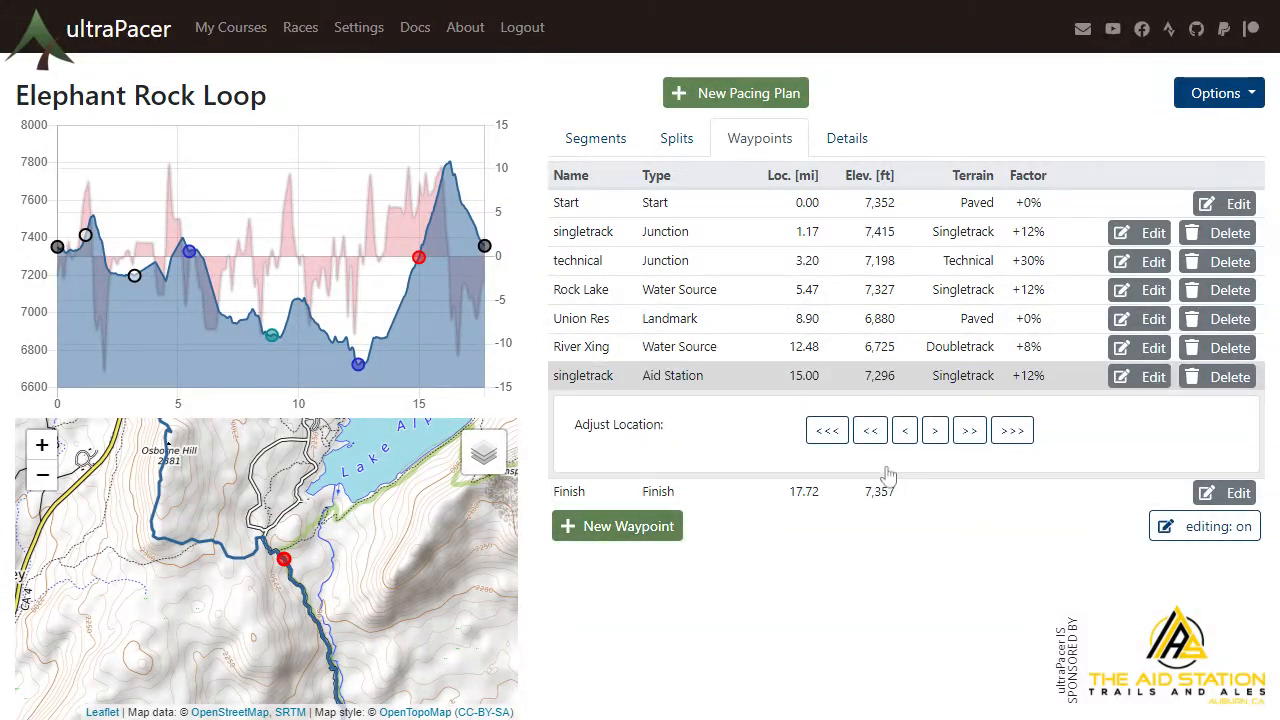
{"action": "left_click", "coordinate": [938, 434]}
{"action": "left_click", "coordinate": [937, 434]}
{"action": "left_click", "coordinate": [936, 434]}
{"action": "left_click", "coordinate": [935, 434]}
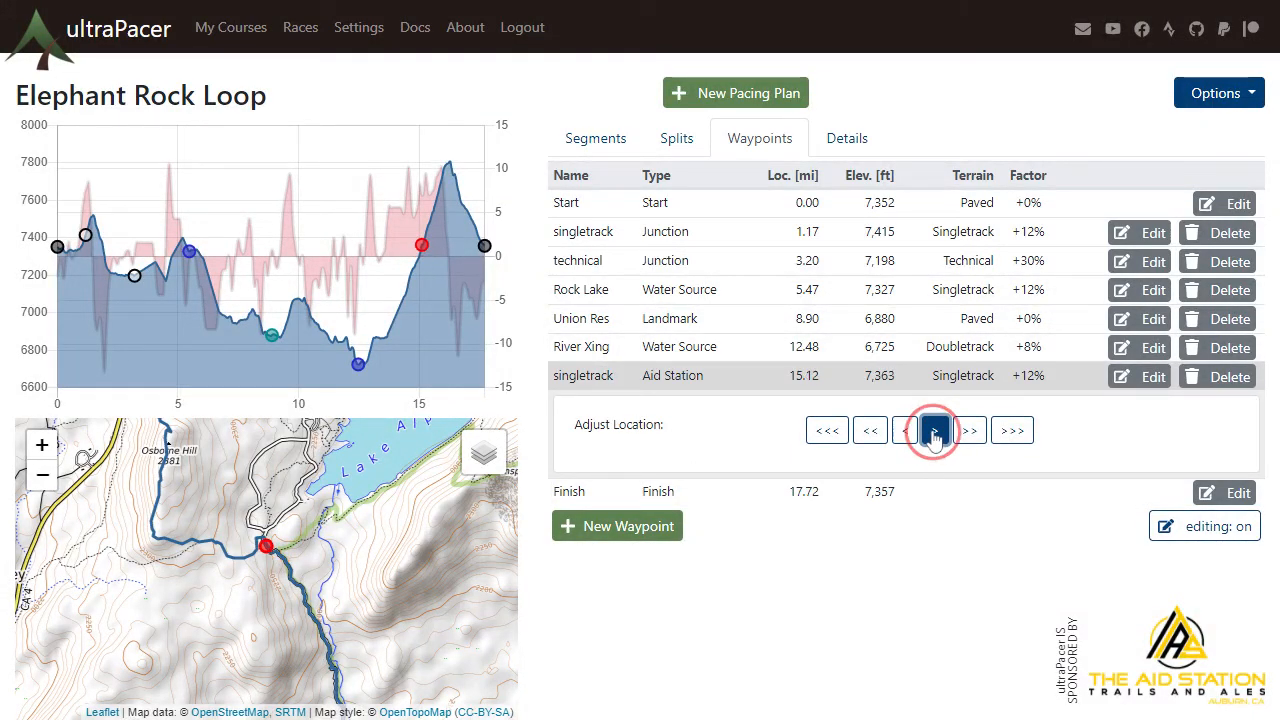
{"action": "left_click", "coordinate": [934, 434]}
{"action": "left_click", "coordinate": [933, 434]}
{"action": "left_click", "coordinate": [832, 380]}
Add a hidden Junction waypoint named "road" at 16 mi with Paved terrain and save it
{"action": "left_click_drag", "start_coordinate": [223, 496], "coordinate": [229, 633]}
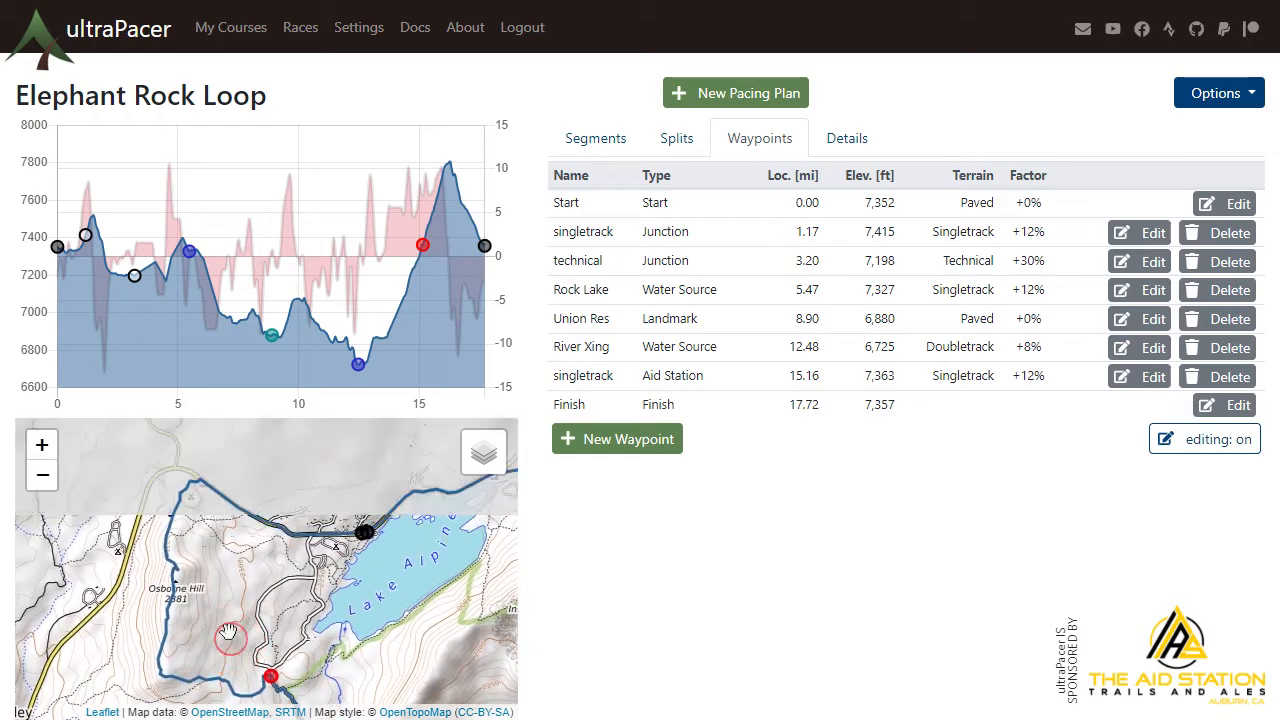
{"action": "left_click", "coordinate": [617, 439]}
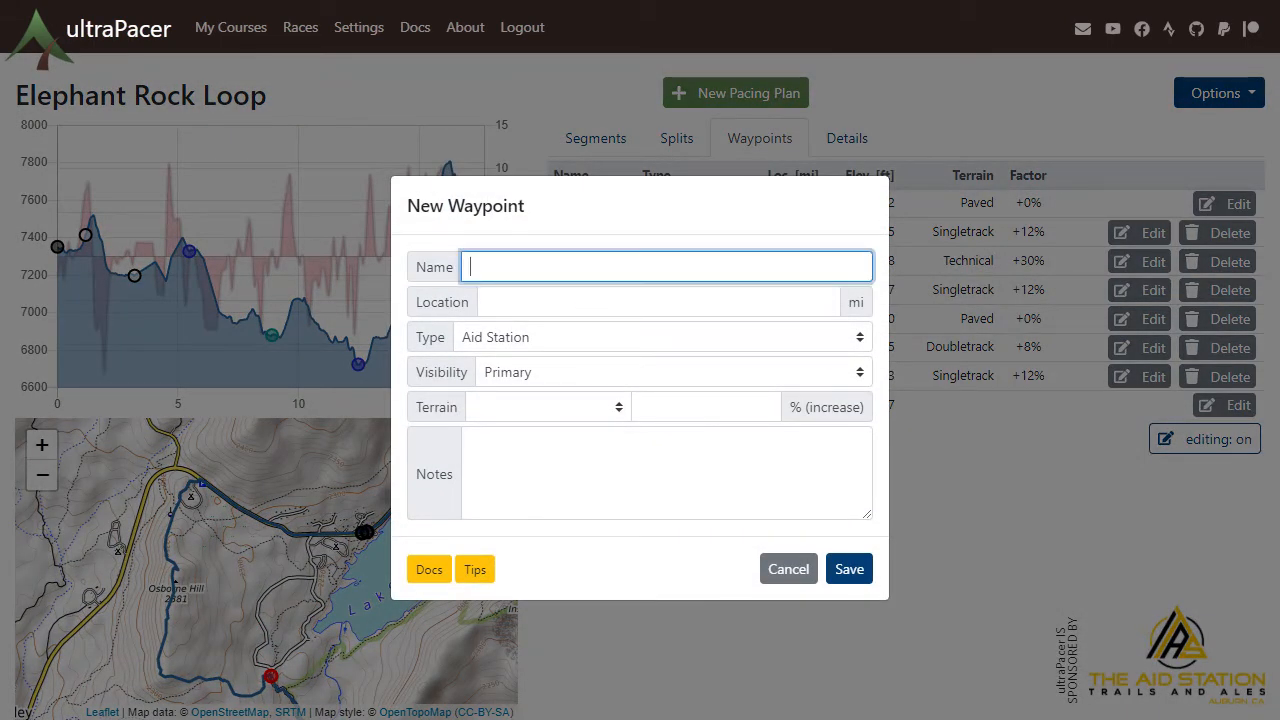
{"action": "type", "text": "road"}
{"action": "key", "text": "Tab"}
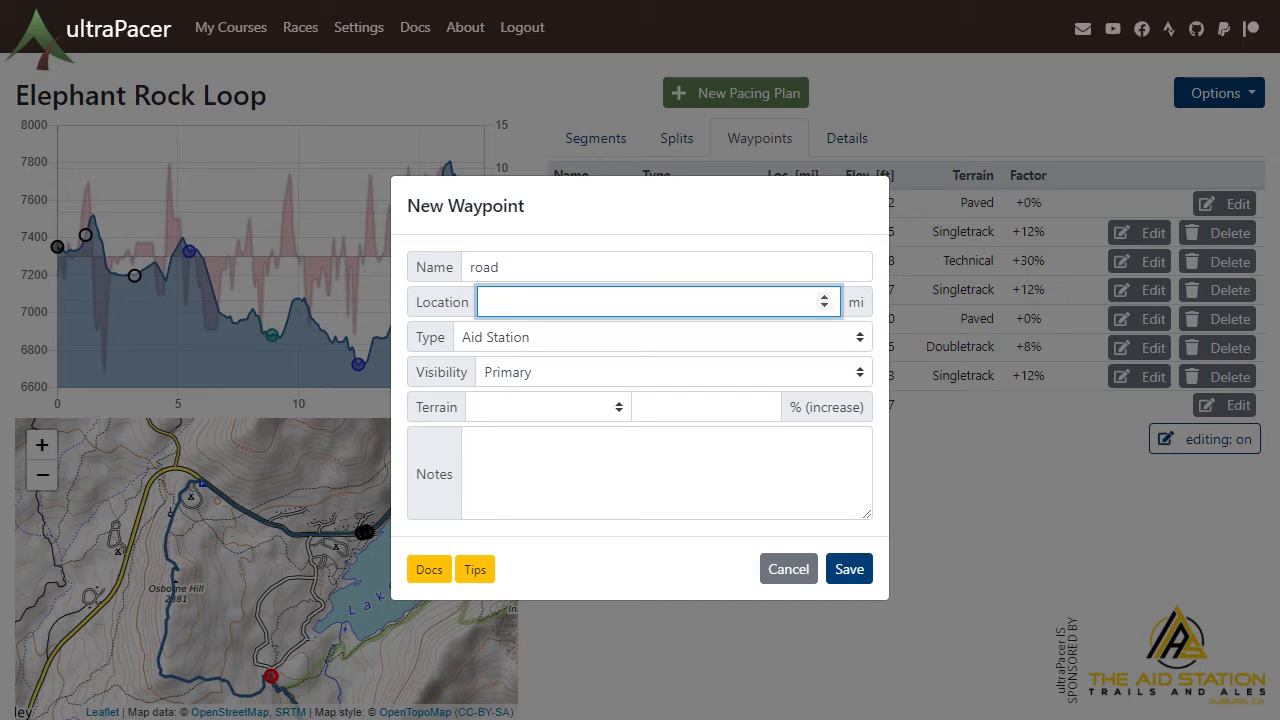
{"action": "type", "text": "16"}
{"action": "key", "text": "Tab"}
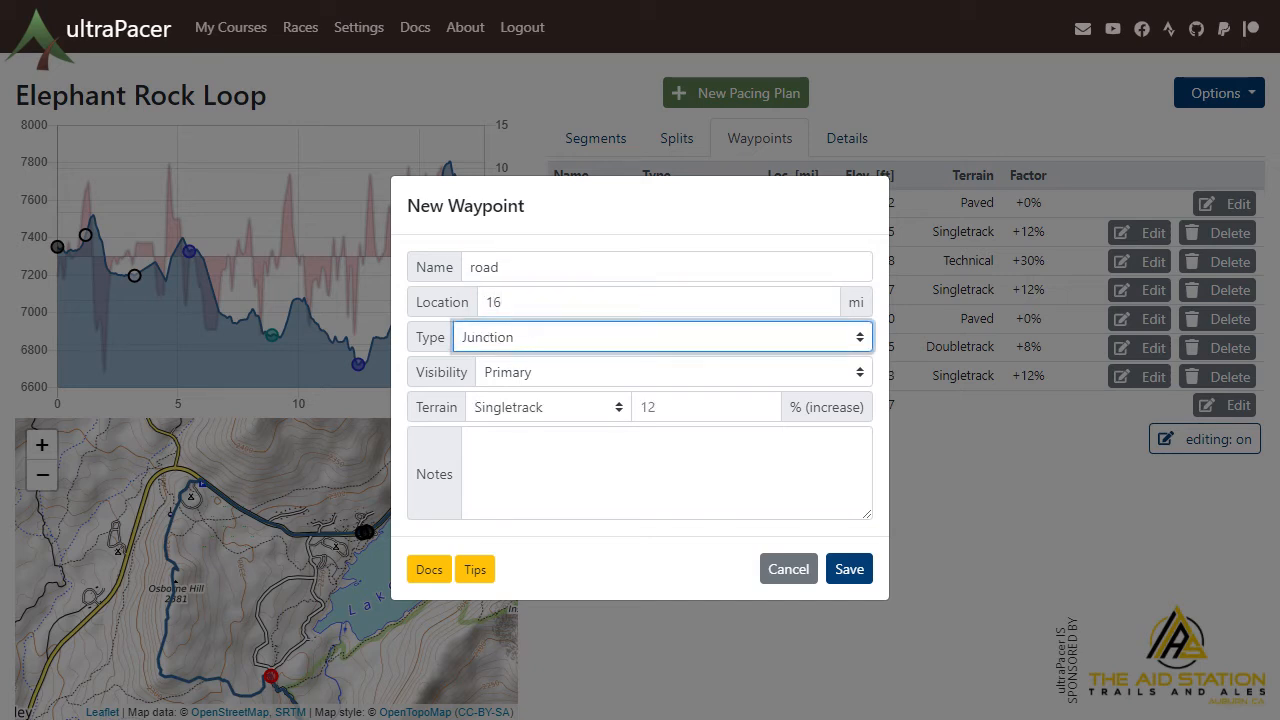
{"action": "key", "text": "Tab"}
{"action": "key", "text": "Tab"}
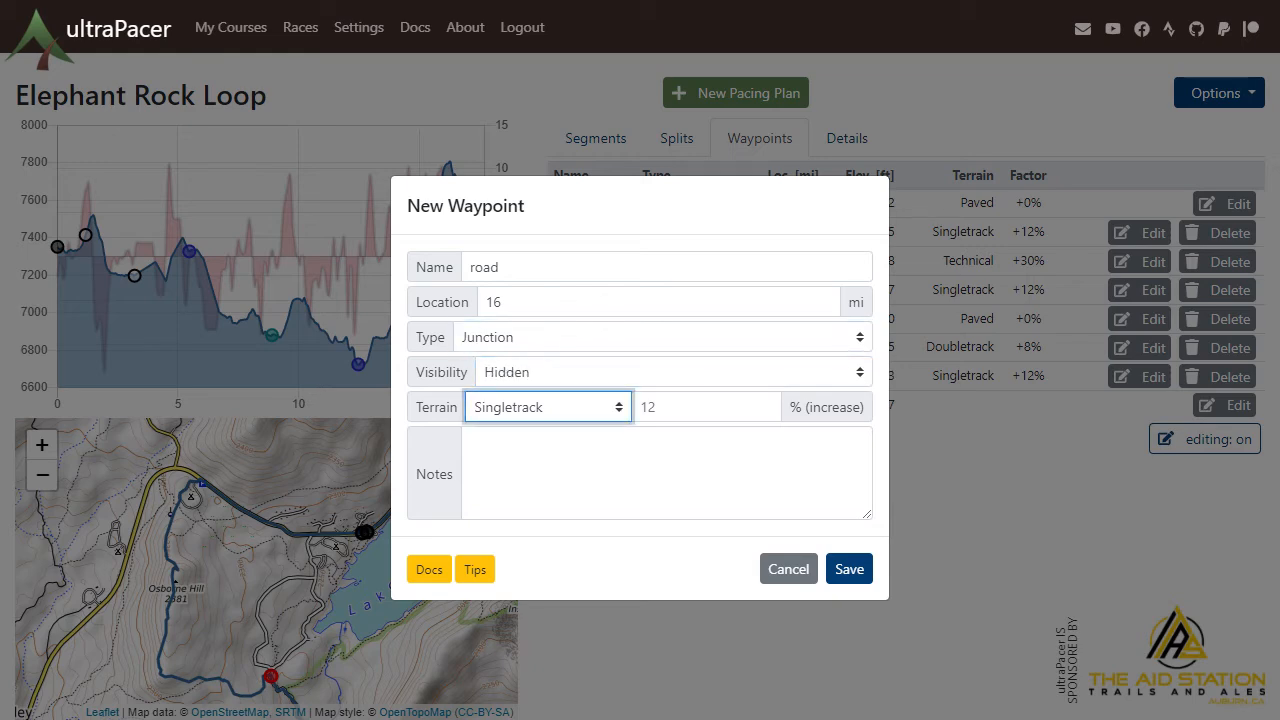
{"action": "left_click", "coordinate": [846, 569]}
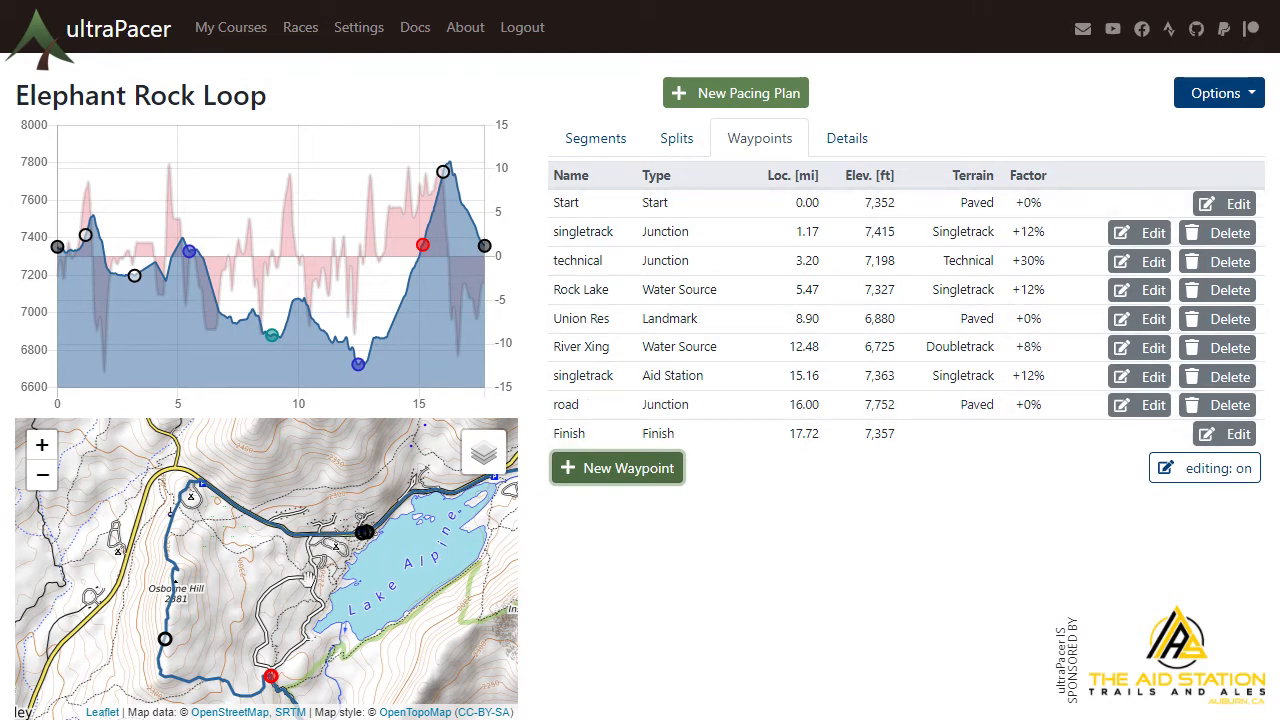
Move the road waypoint forward along the route to mile 16.90 and turn off waypoint editing
{"action": "left_click", "coordinate": [676, 414]}
{"action": "left_click", "coordinate": [969, 460]}
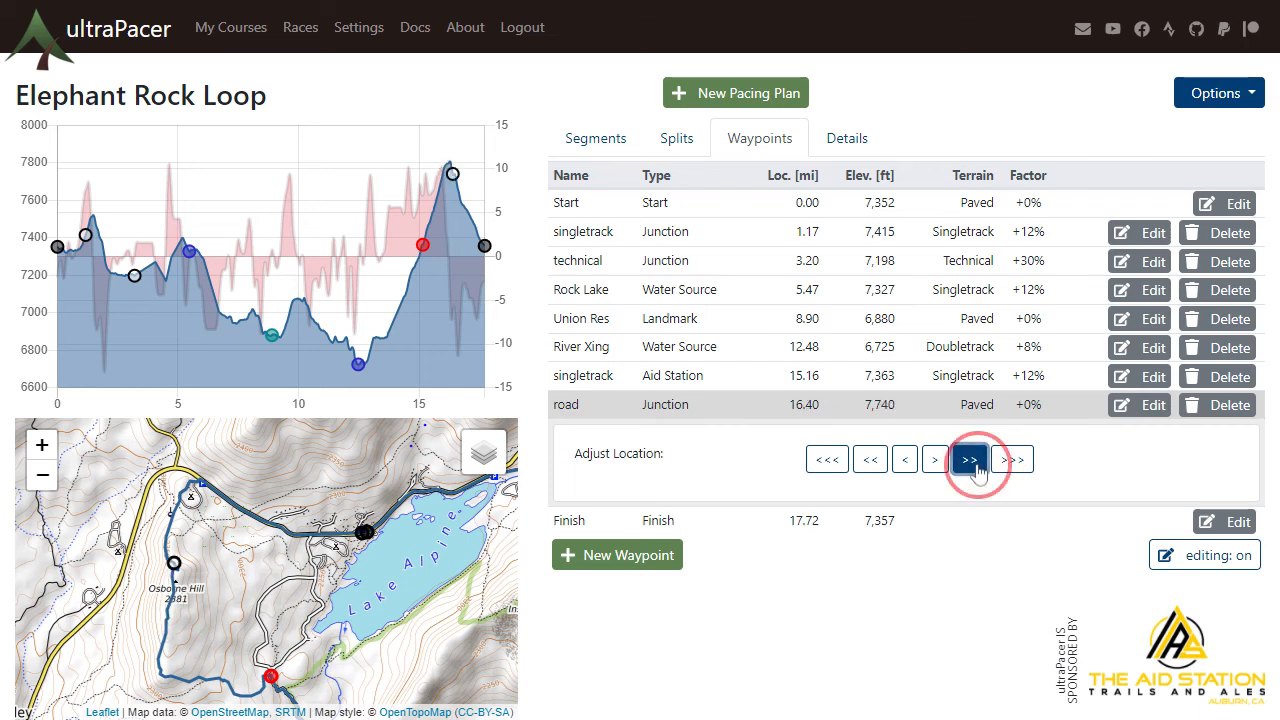
{"action": "left_click", "coordinate": [977, 466]}
{"action": "left_click", "coordinate": [977, 466]}
{"action": "left_click", "coordinate": [977, 466]}
{"action": "left_click", "coordinate": [977, 466]}
{"action": "left_click", "coordinate": [977, 466]}
{"action": "left_click", "coordinate": [907, 407]}
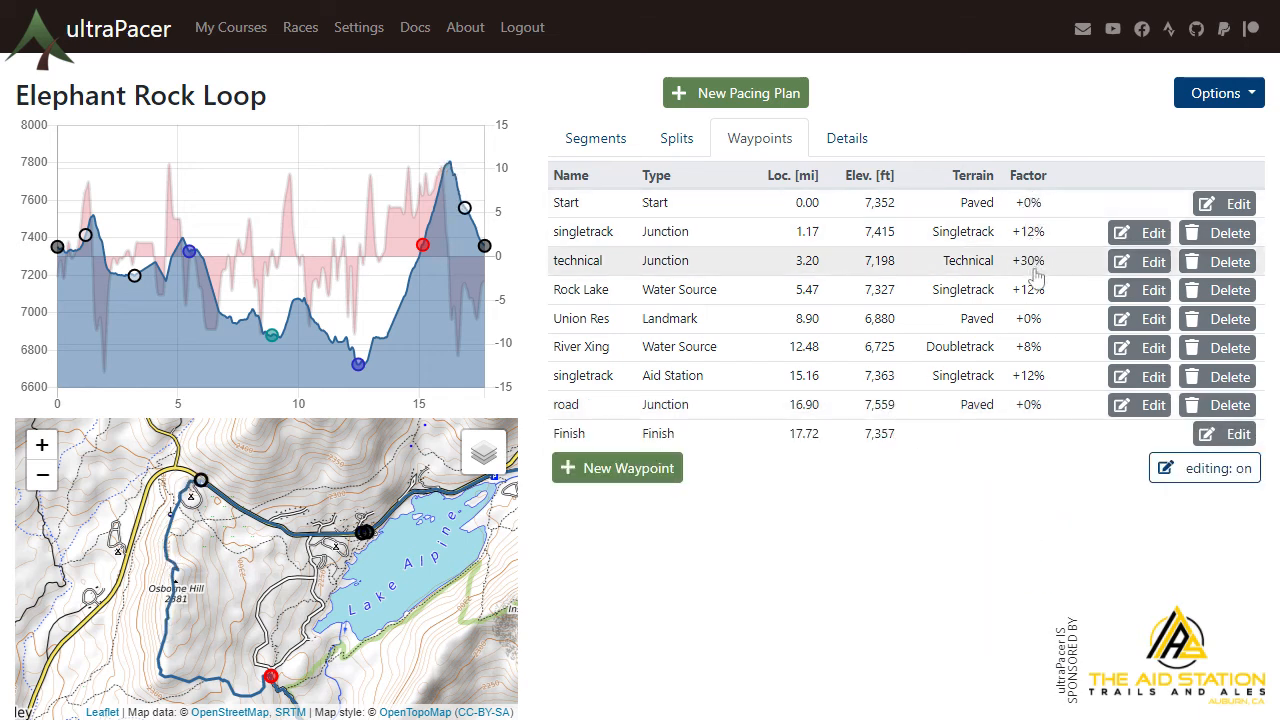
{"action": "left_click", "coordinate": [1190, 468]}
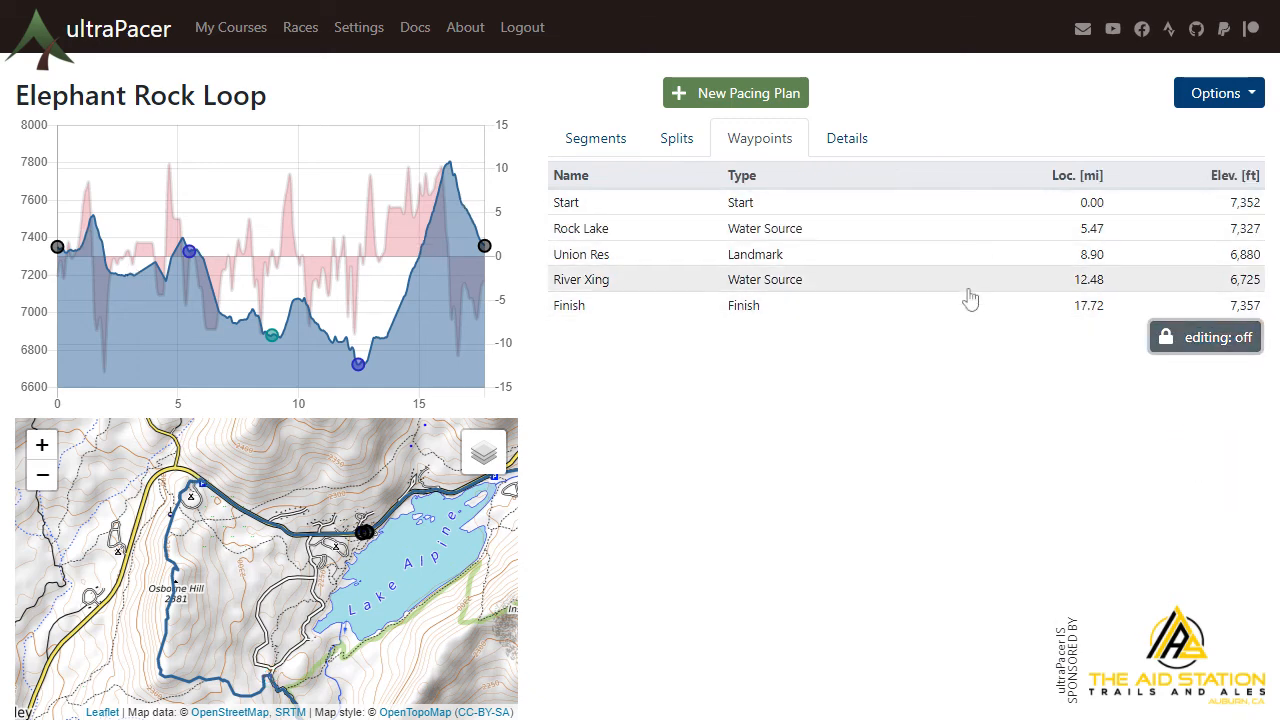
Check the pacing factors of the Rock Lake segment and the combined River Xing segment in the course's segment list
{"action": "left_click", "coordinate": [582, 142]}
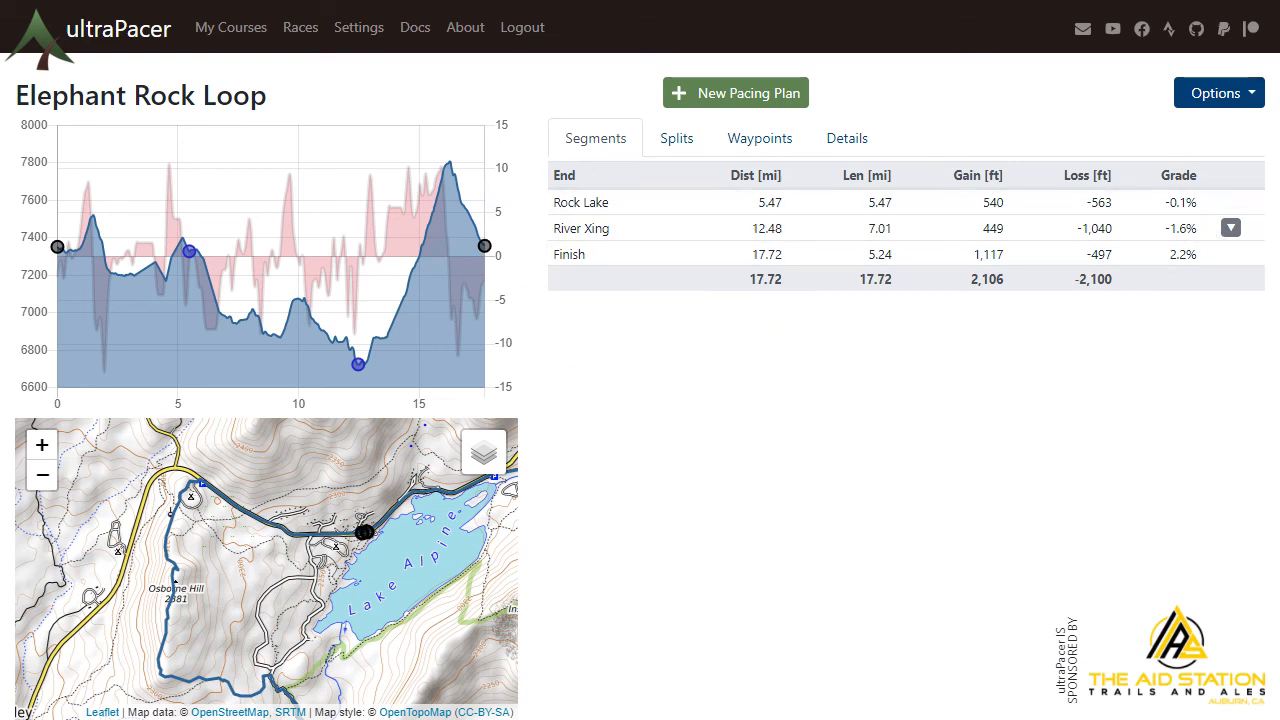
{"action": "left_click", "coordinate": [1230, 231]}
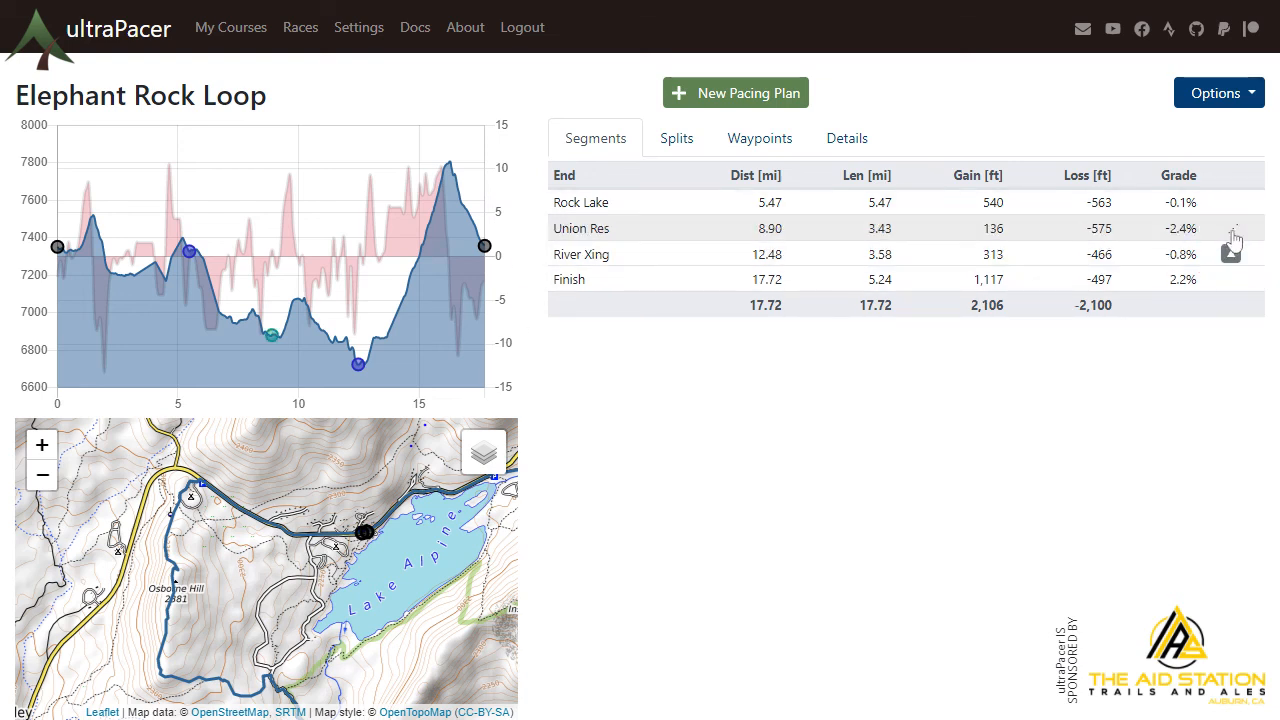
{"action": "left_click", "coordinate": [1232, 248]}
{"action": "left_click", "coordinate": [910, 205]}
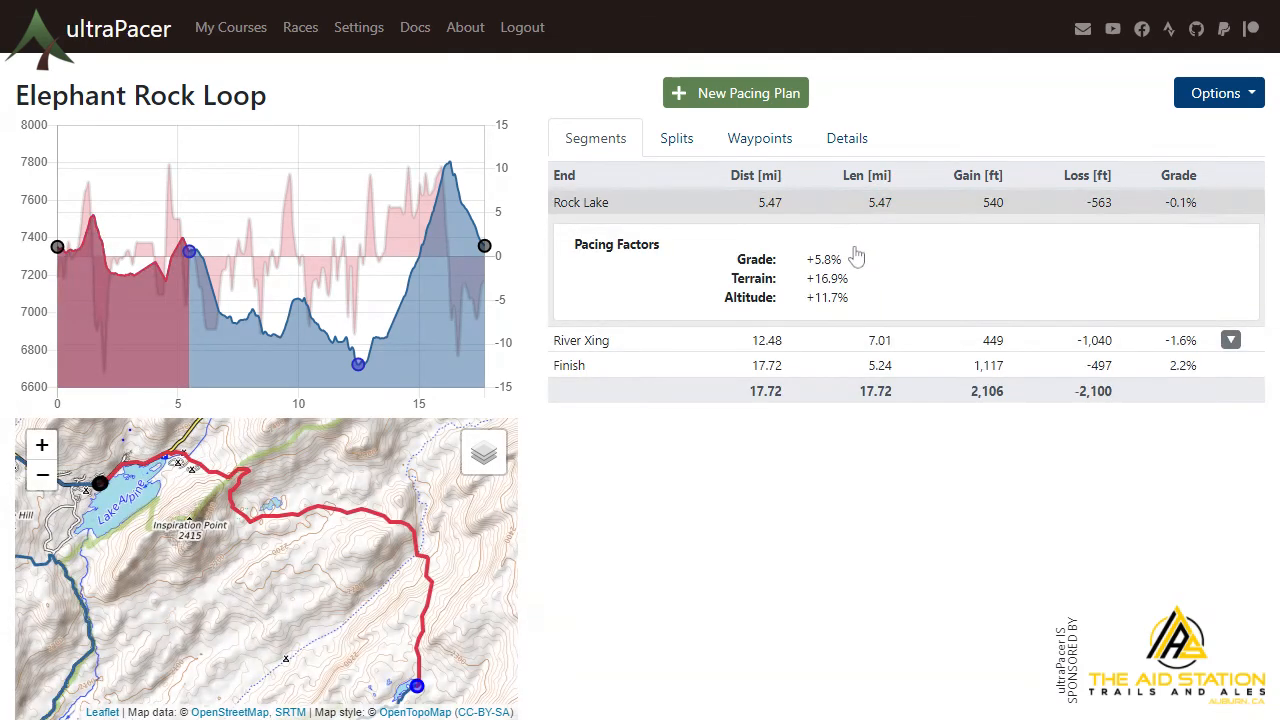
{"action": "left_click", "coordinate": [778, 350]}
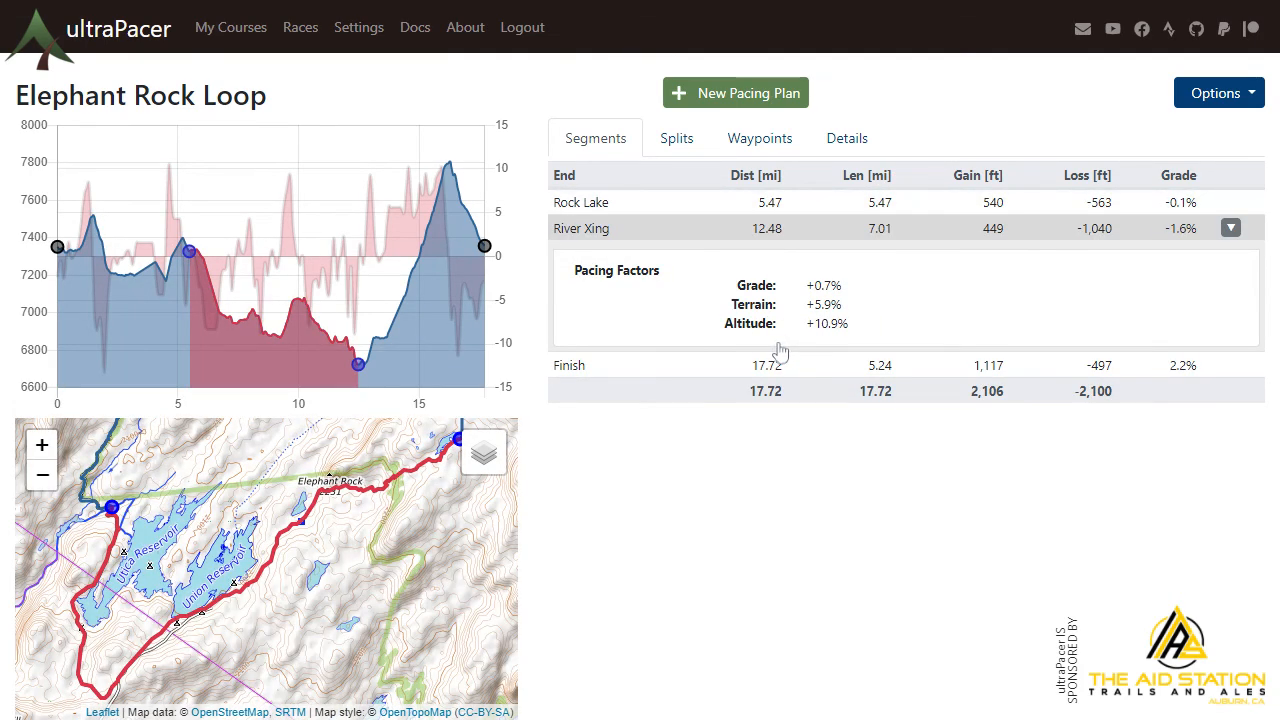
Expand the River Xing segment into its sub-segments and check the pacing factors of Union Res and River Xing
{"action": "left_click", "coordinate": [1231, 231]}
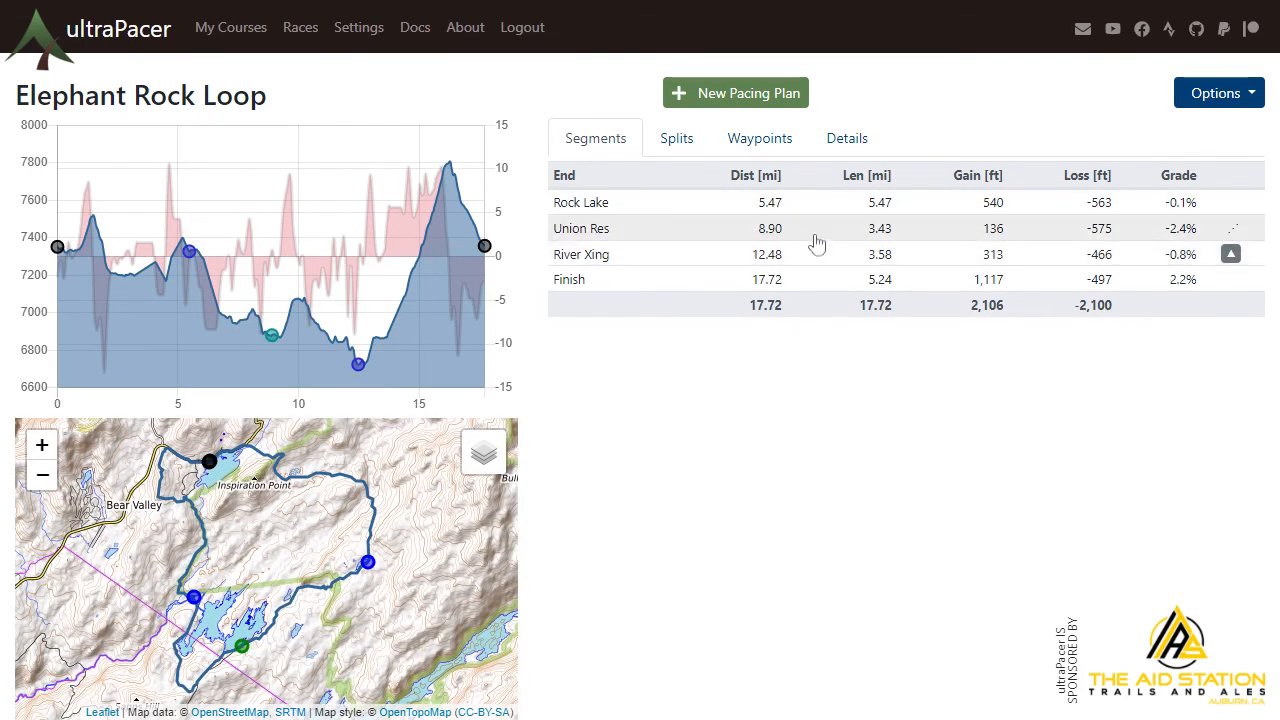
{"action": "left_click", "coordinate": [818, 232]}
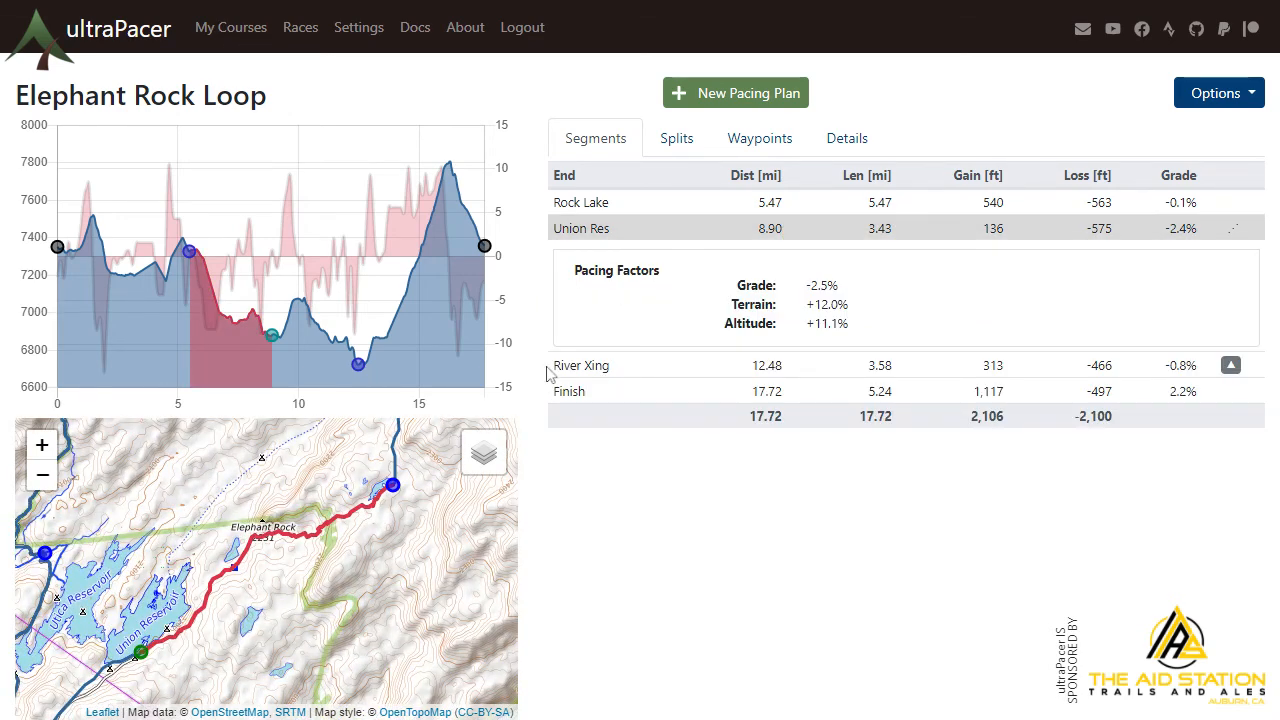
{"action": "left_click", "coordinate": [609, 366]}
{"action": "left_click", "coordinate": [668, 263]}
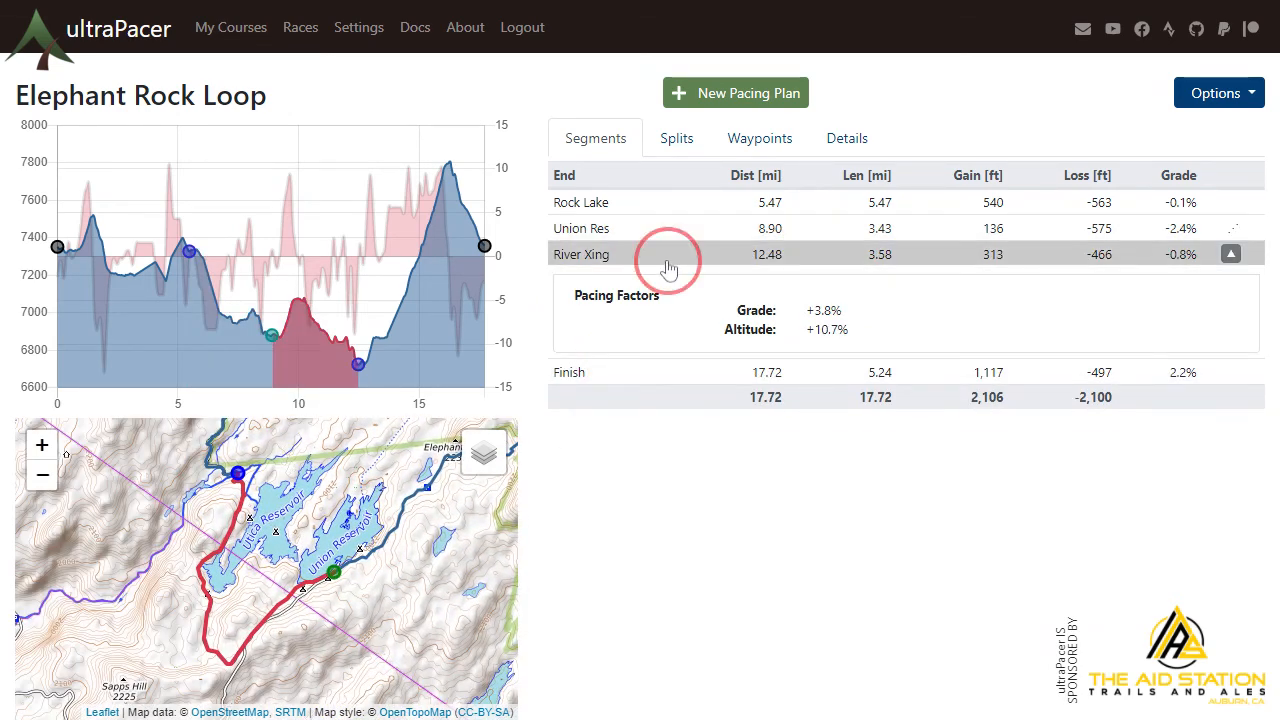